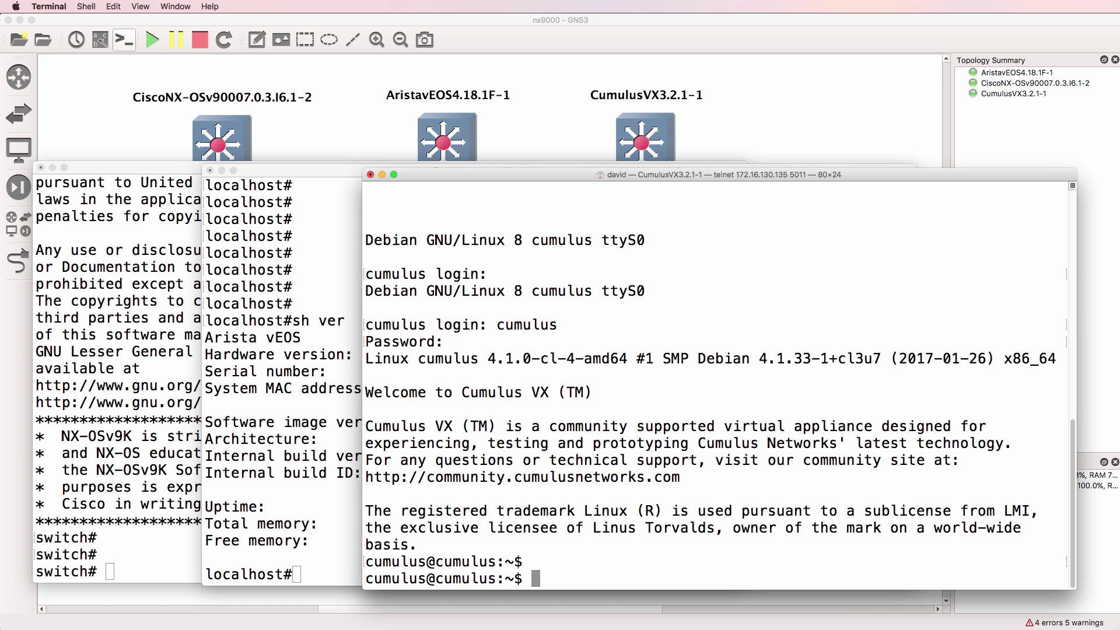
- Switch from the three switch consoles to the Chrome browser
{"action": "key", "text": "super+Tab"}
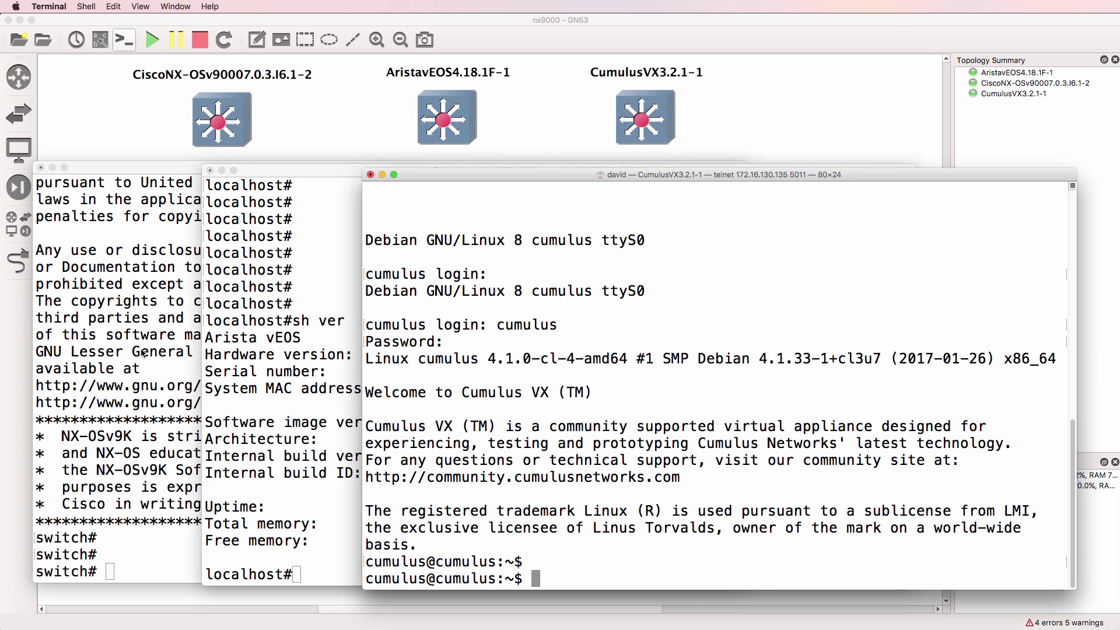
- Run sh ver on the Nexus 9000v console and highlight the NX-OSv9K version lines
{"action": "double_click", "coordinate": [215, 118]}
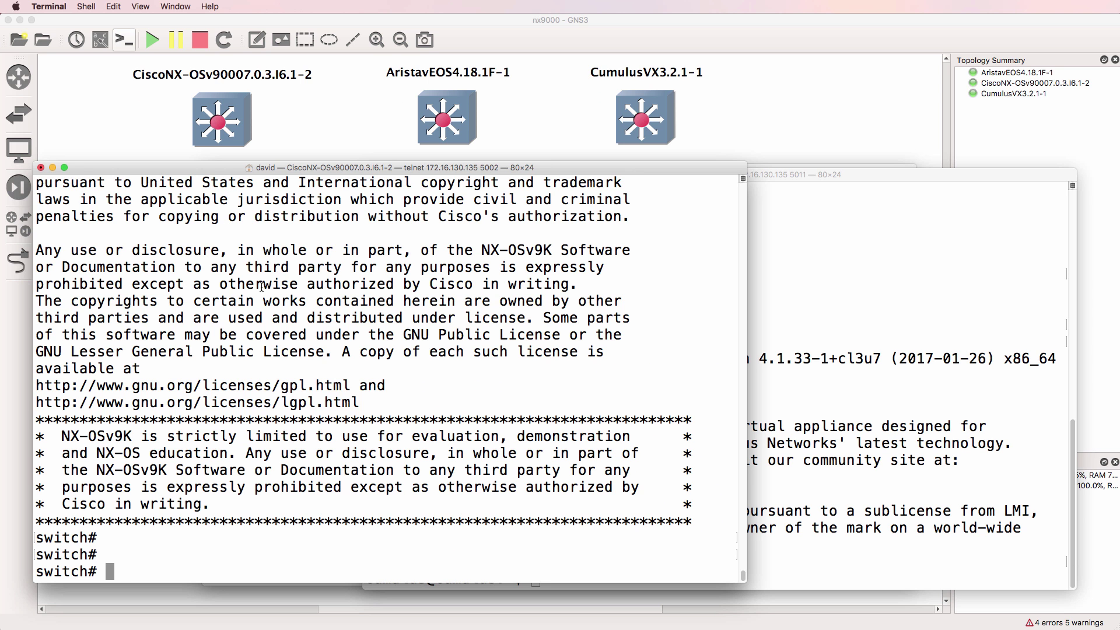
{"action": "type", "text": "sh ver"}
{"action": "key", "text": "Return"}
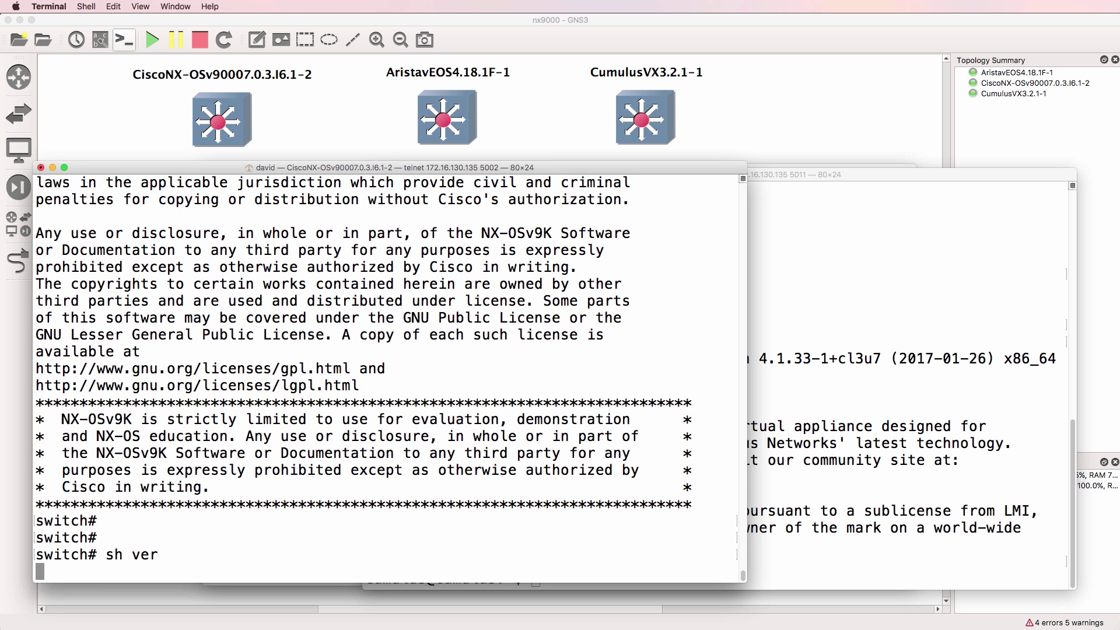
{"action": "left_click_drag", "start_coordinate": [36, 182], "coordinate": [415, 188]}
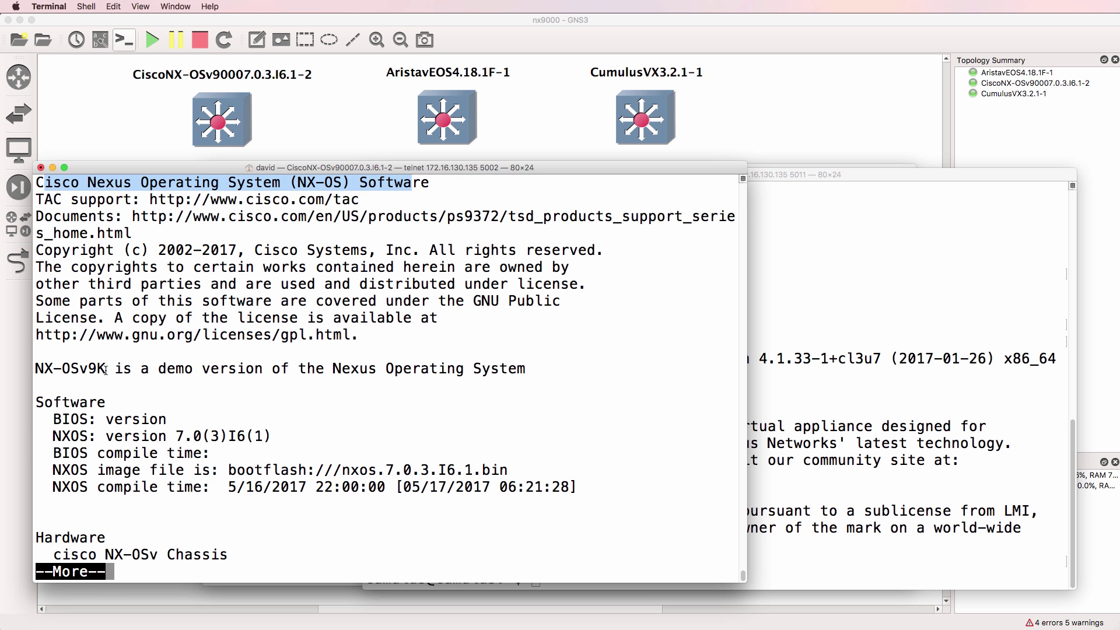
{"action": "double_click", "coordinate": [70, 369]}
- Highlight the Arista version output, nudge the Cumulus window right, and return to the Nexus console
{"action": "key", "text": "super+grave"}
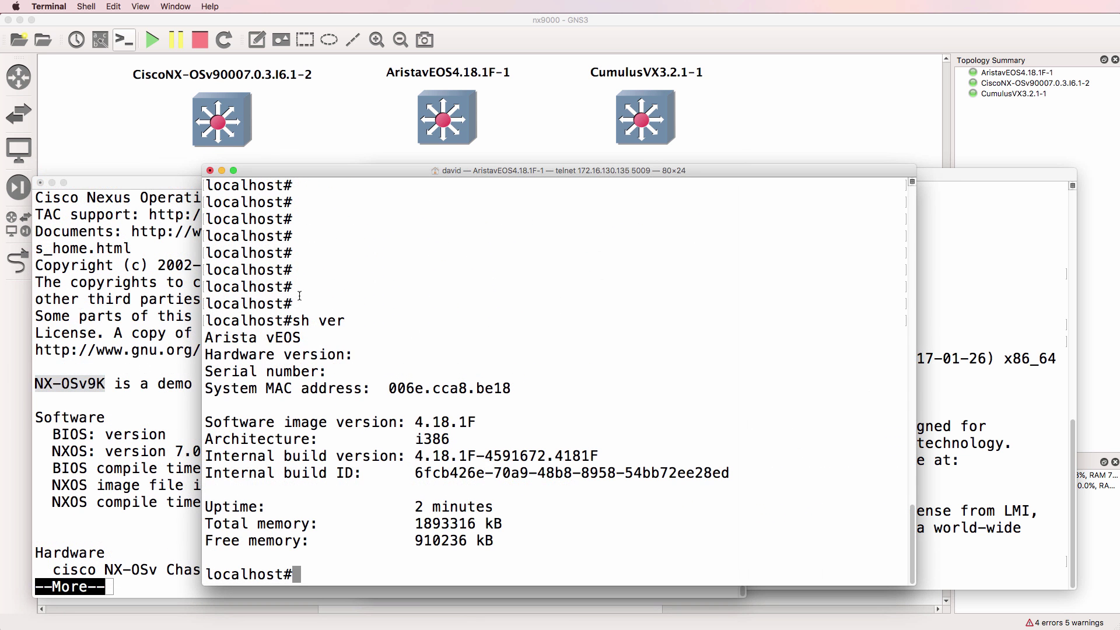
{"action": "left_click_drag", "start_coordinate": [327, 303], "coordinate": [382, 577]}
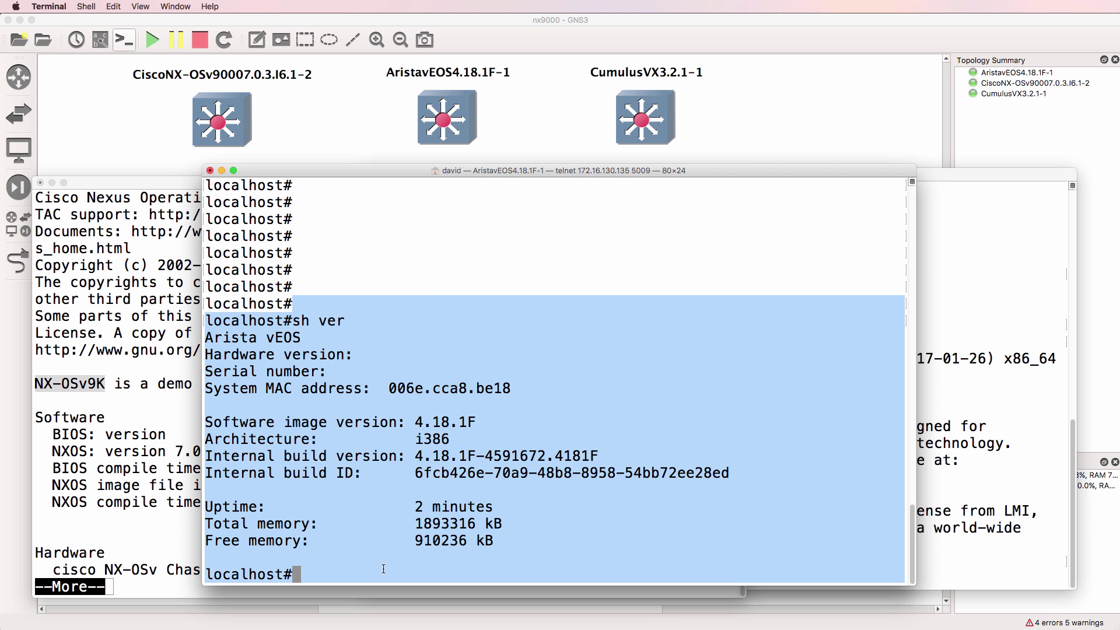
{"action": "left_click", "coordinate": [966, 357]}
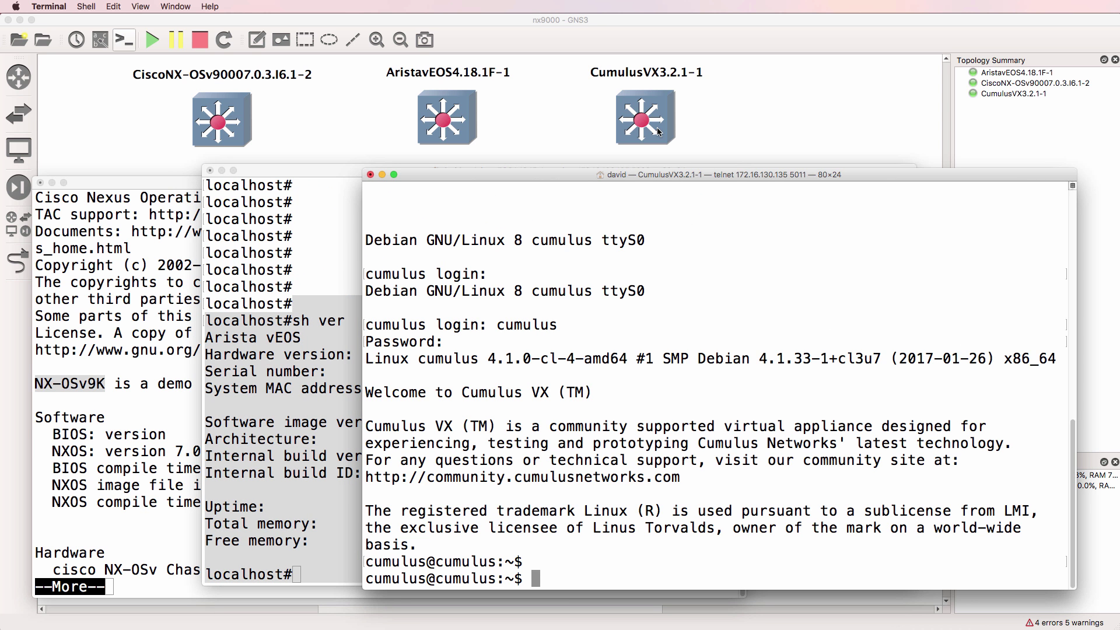
{"action": "left_click_drag", "start_coordinate": [650, 174], "coordinate": [677, 174]}
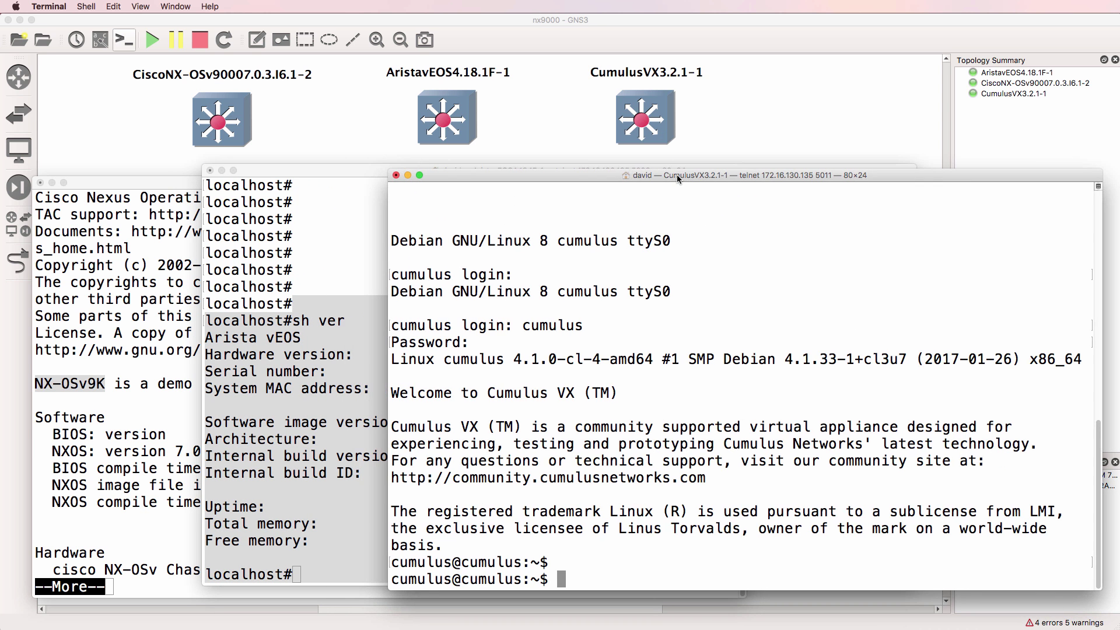
{"action": "left_click", "coordinate": [136, 274]}
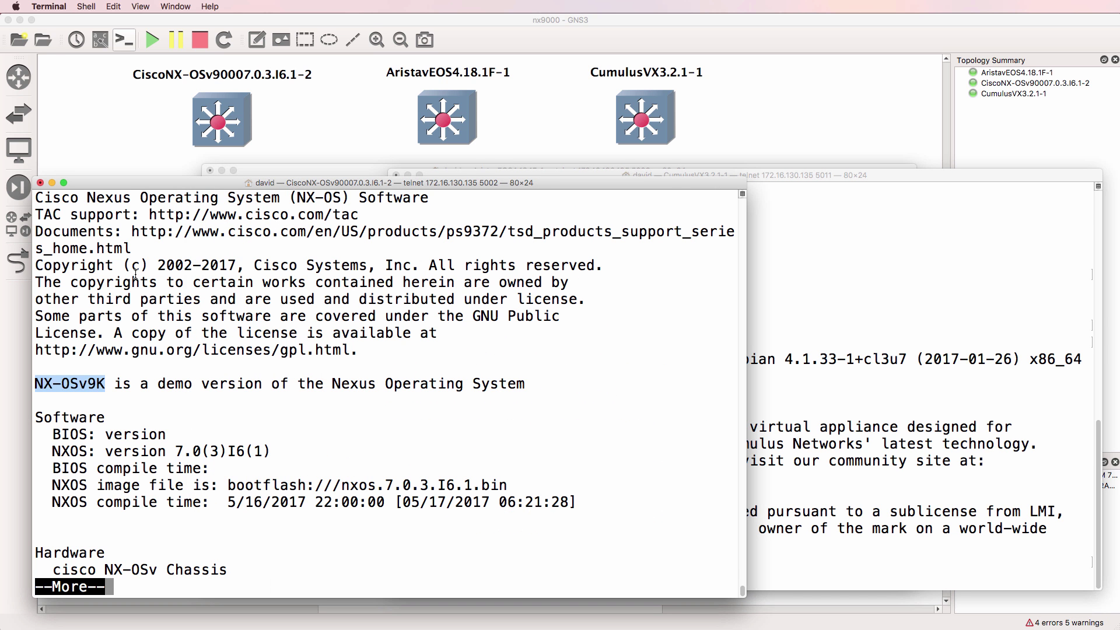
- Dismiss the version pager and page through the Nexus command help list
{"action": "key", "text": "q"}
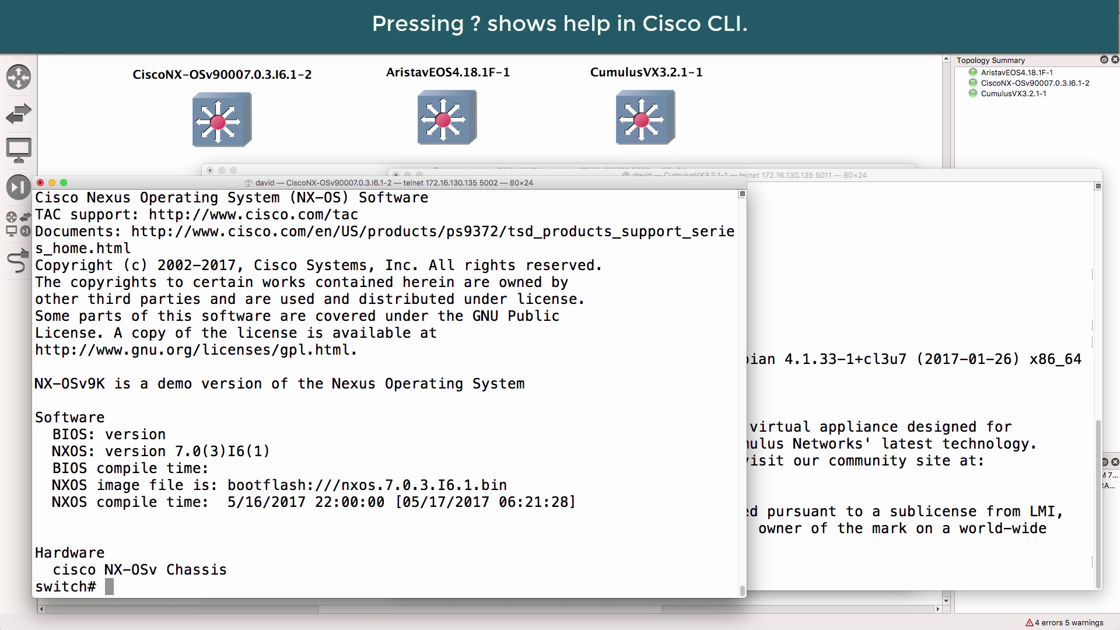
{"action": "key", "text": "question"}
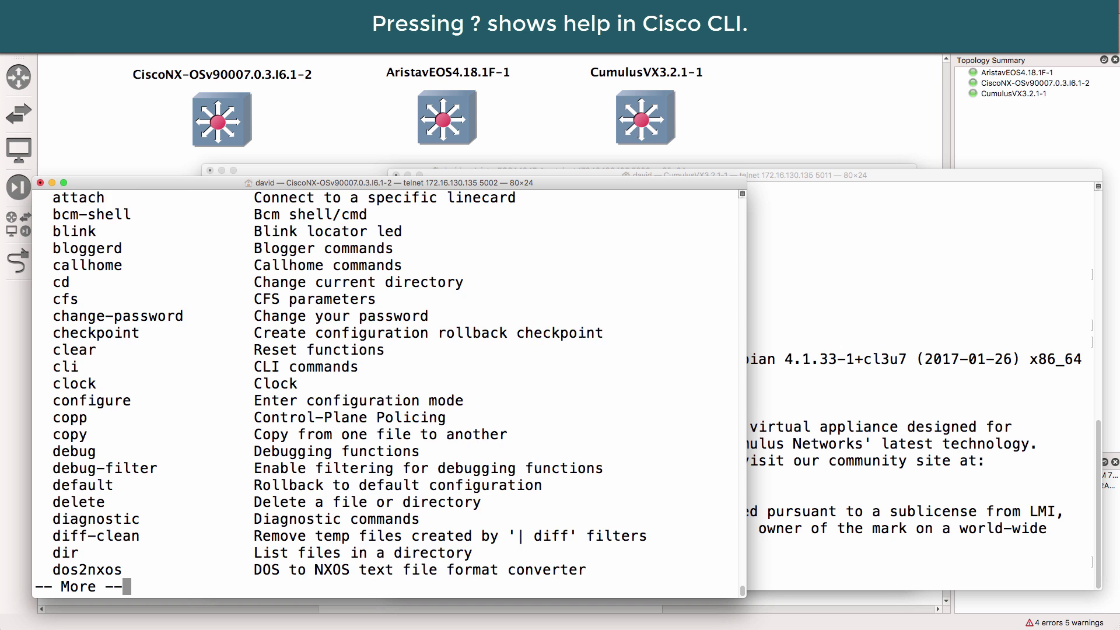
{"action": "key", "text": "space"}
{"action": "key", "text": "space"}
{"action": "key", "text": "space"}
{"action": "key", "text": "space"}
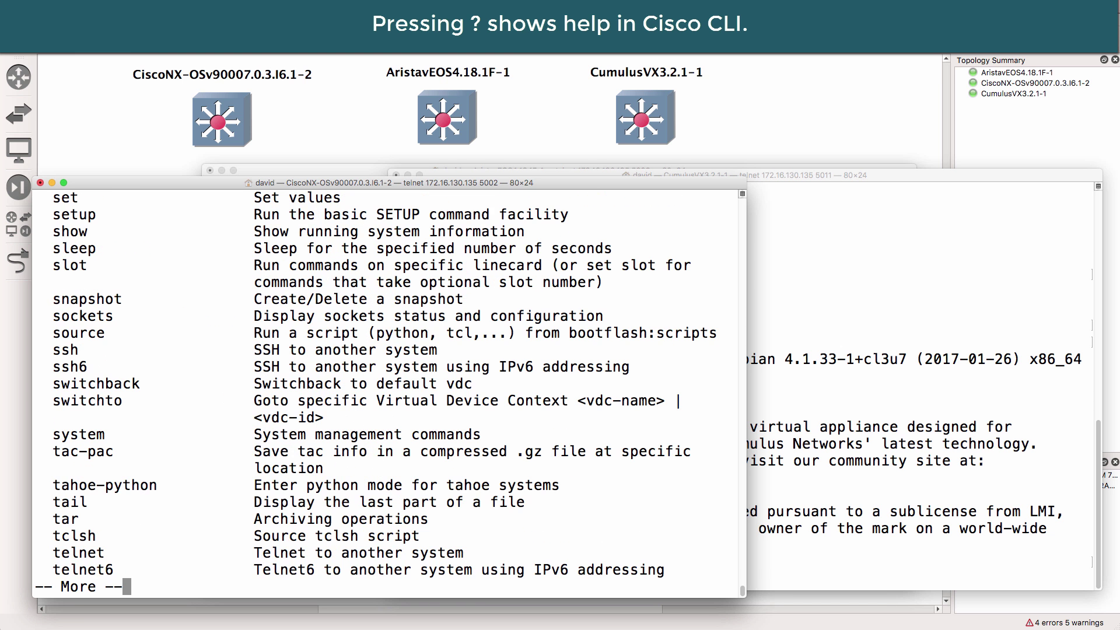
- Enter and leave configuration mode with conf t and end, then start bash via run bash
{"action": "type", "text": "conf t"}
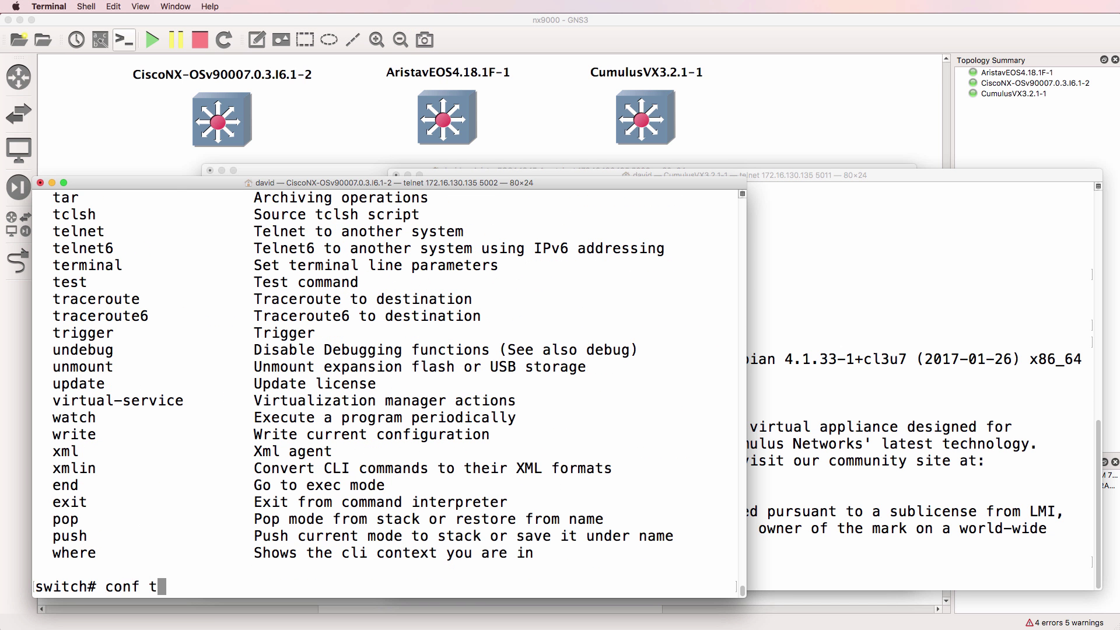
{"action": "key", "text": "Return"}
{"action": "type", "text": "end"}
{"action": "key", "text": "Return"}
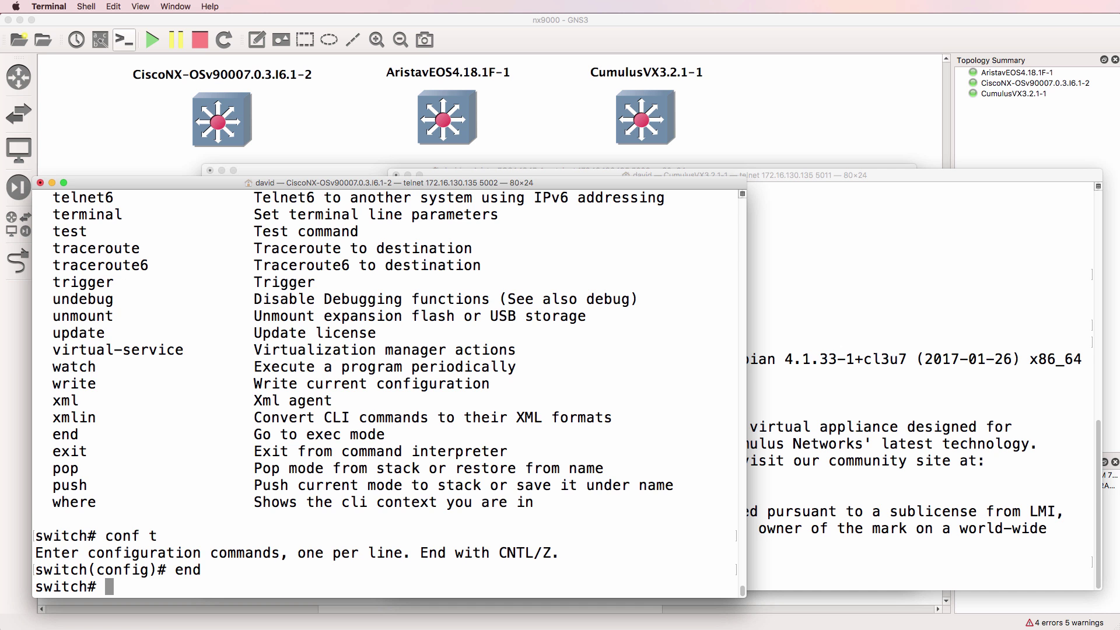
{"action": "type", "text": "run ?"}
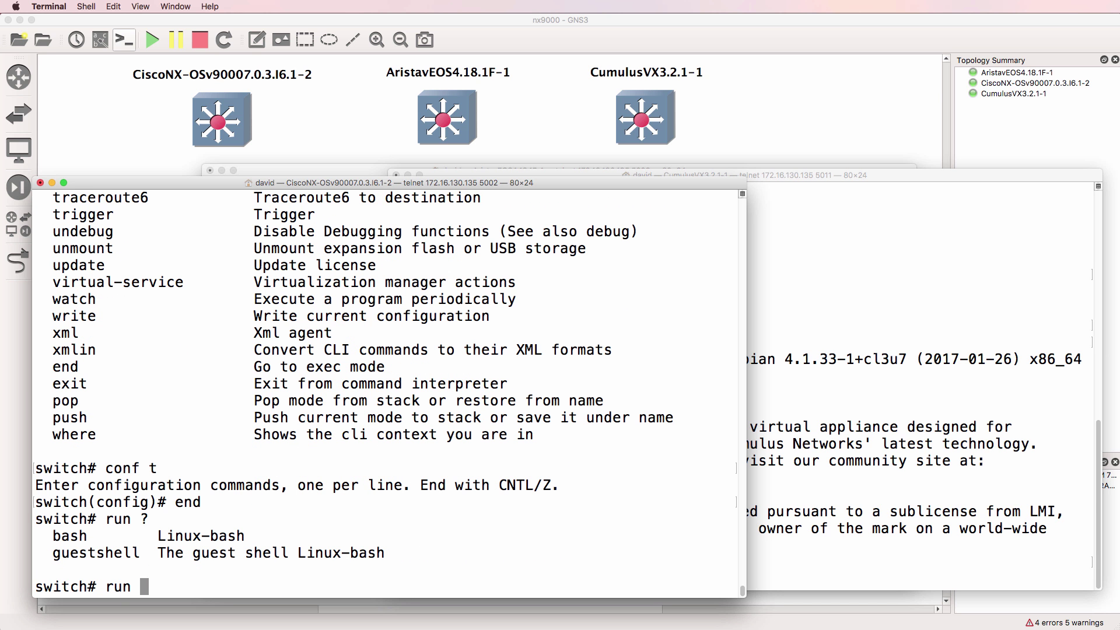
{"action": "type", "text": "bash"}
{"action": "key", "text": "Return"}
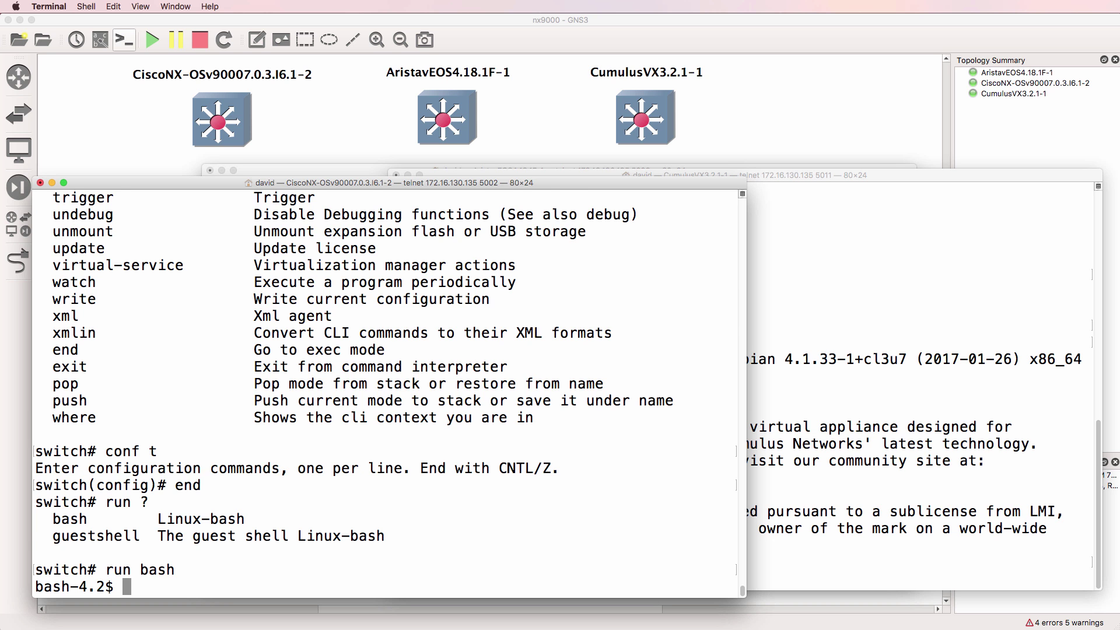
- In Nexus bash, try ?, then run pwd, whoami, ls and ll
{"action": "type", "text": "?"}
{"action": "key", "text": "Return"}
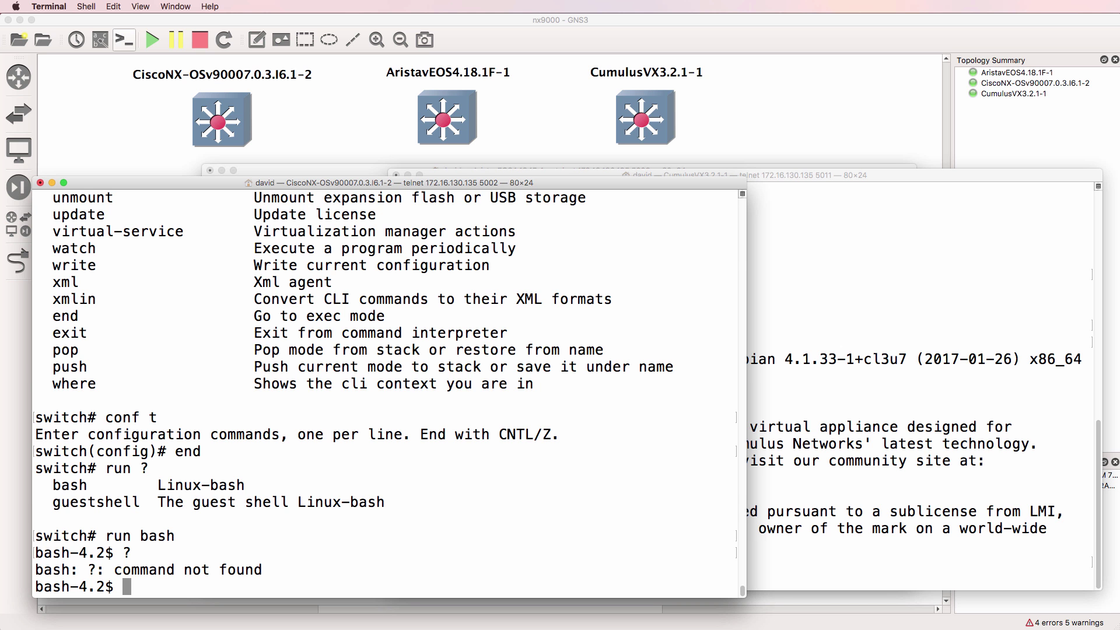
{"action": "type", "text": "pwd"}
{"action": "key", "text": "Return"}
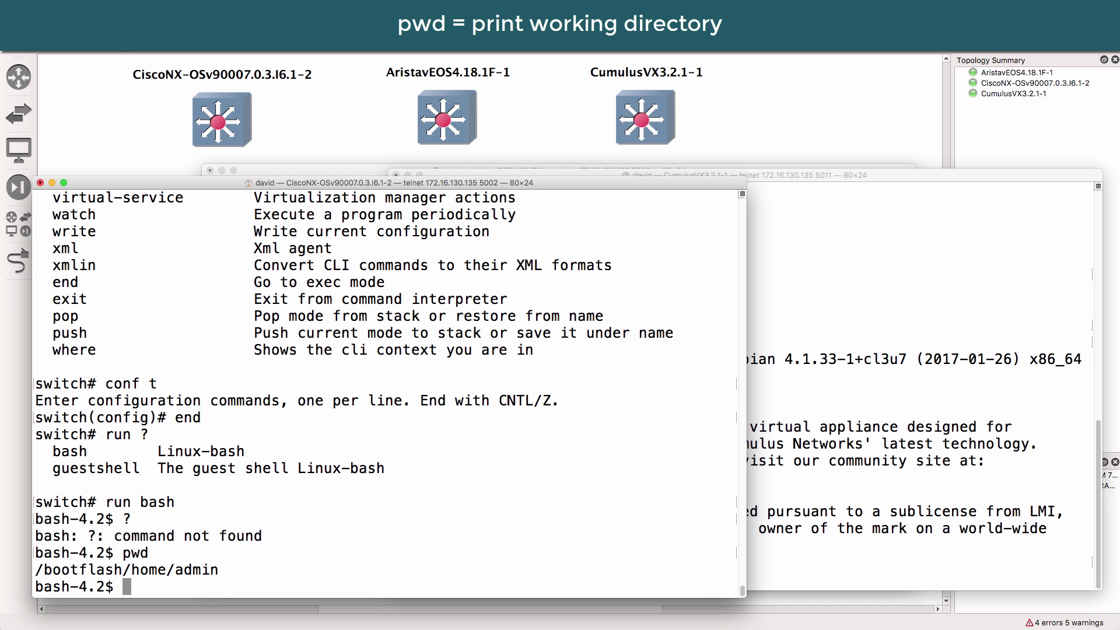
{"action": "type", "text": "wh"}
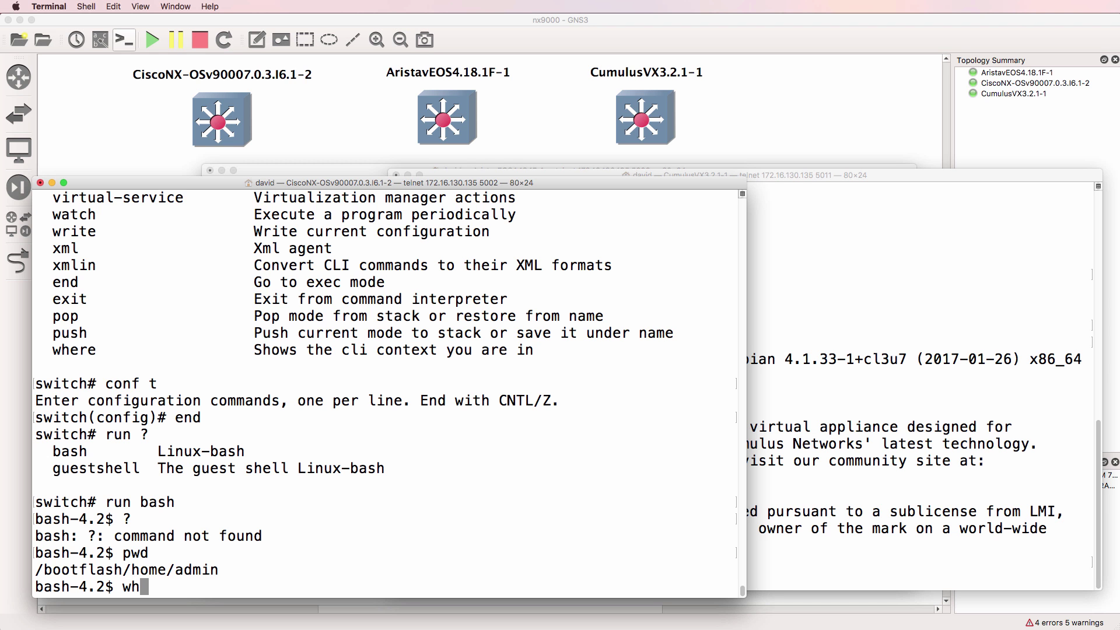
{"action": "type", "text": "oami"}
{"action": "key", "text": "Return"}
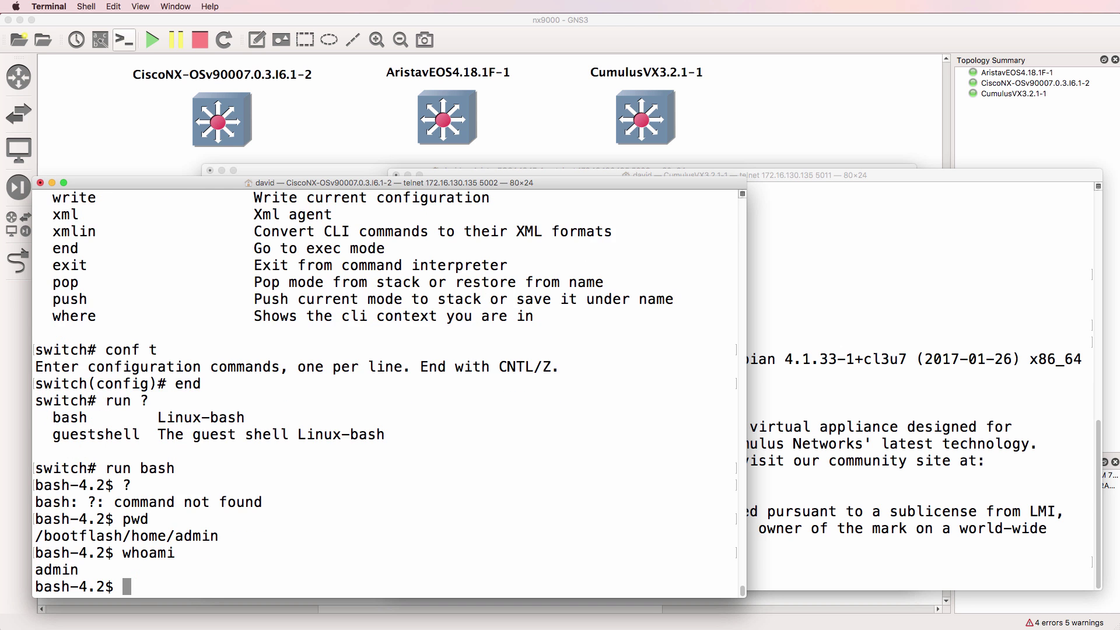
{"action": "type", "text": "ls"}
{"action": "key", "text": "Return"}
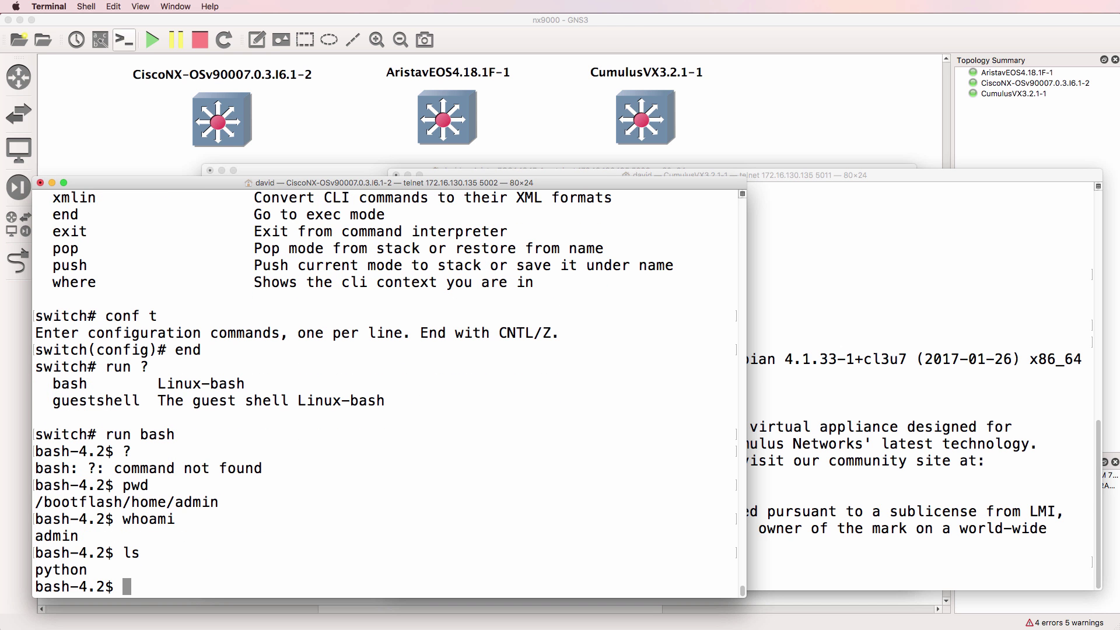
{"action": "type", "text": "ll"}
{"action": "key", "text": "Return"}
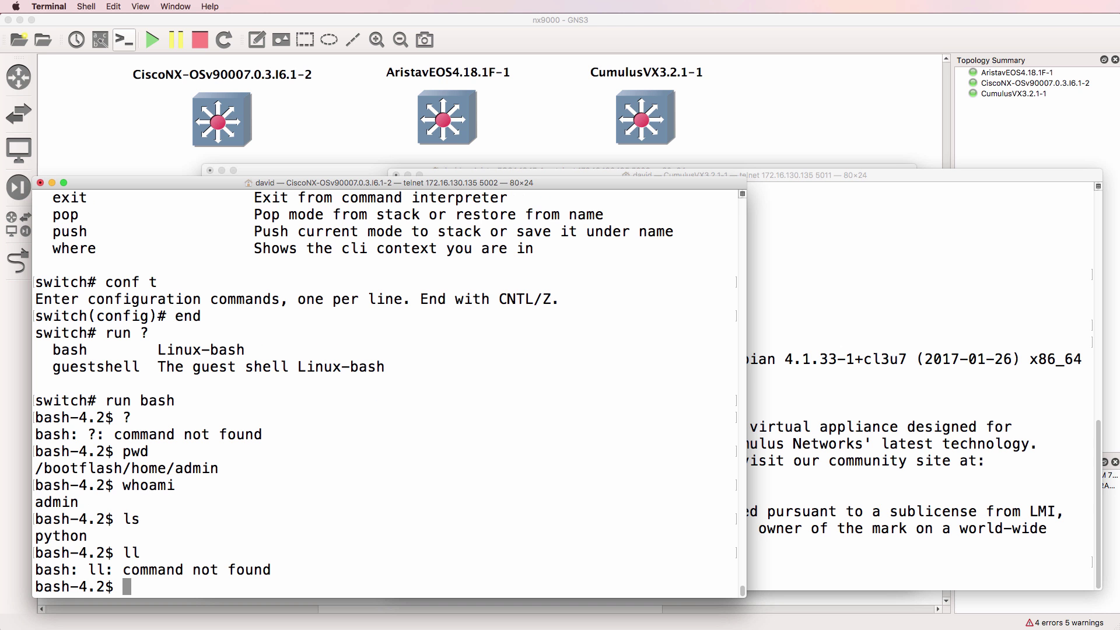
- Show the interface details with ifconfig, then page through ifconfig | more
{"action": "type", "text": "ifconfig"}
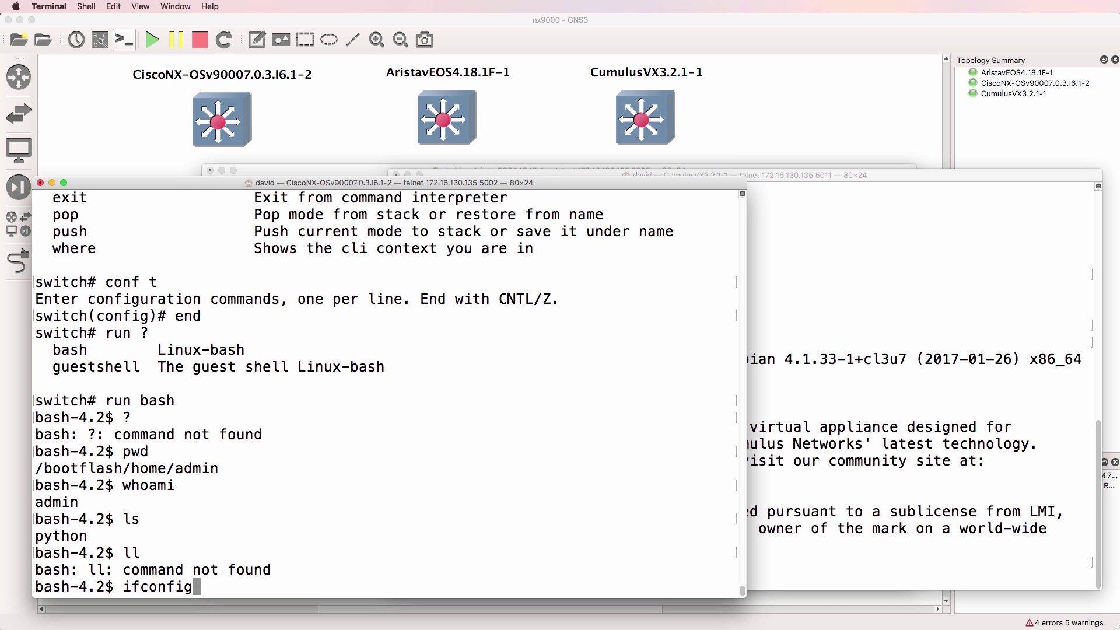
{"action": "key", "text": "Return"}
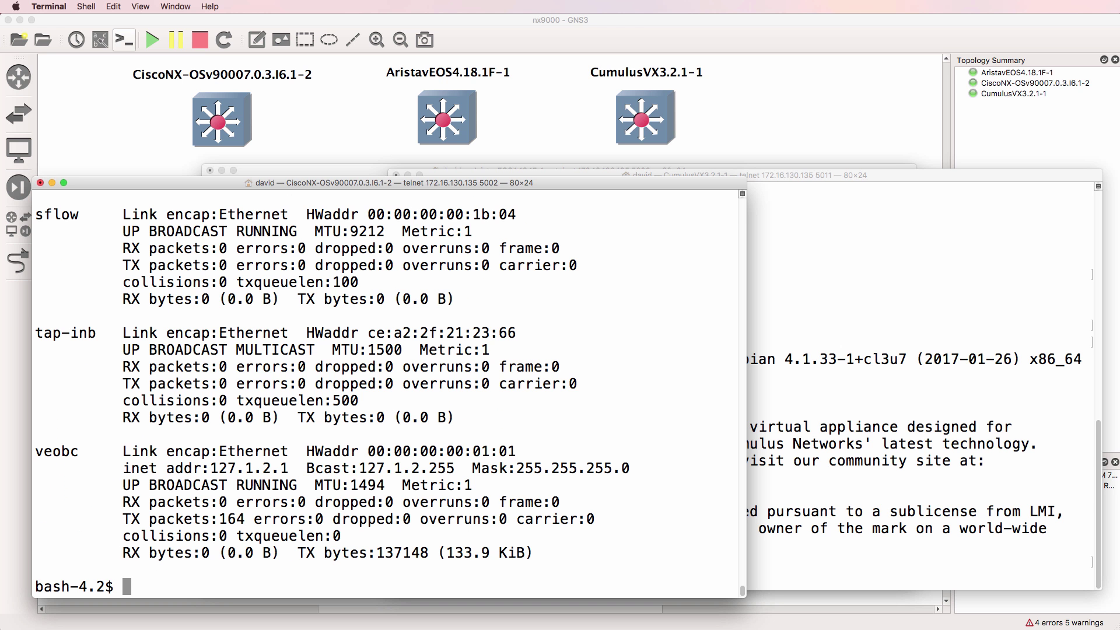
{"action": "key", "text": "Up"}
{"action": "type", "text": "| more"}
{"action": "key", "text": "Return"}
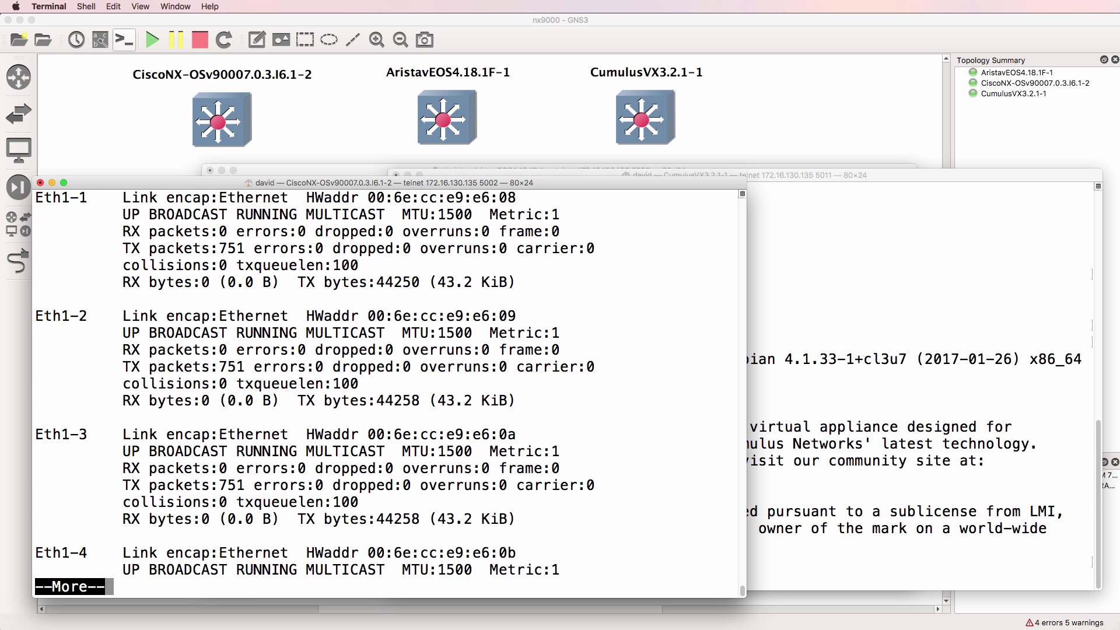
{"action": "key", "text": "space"}
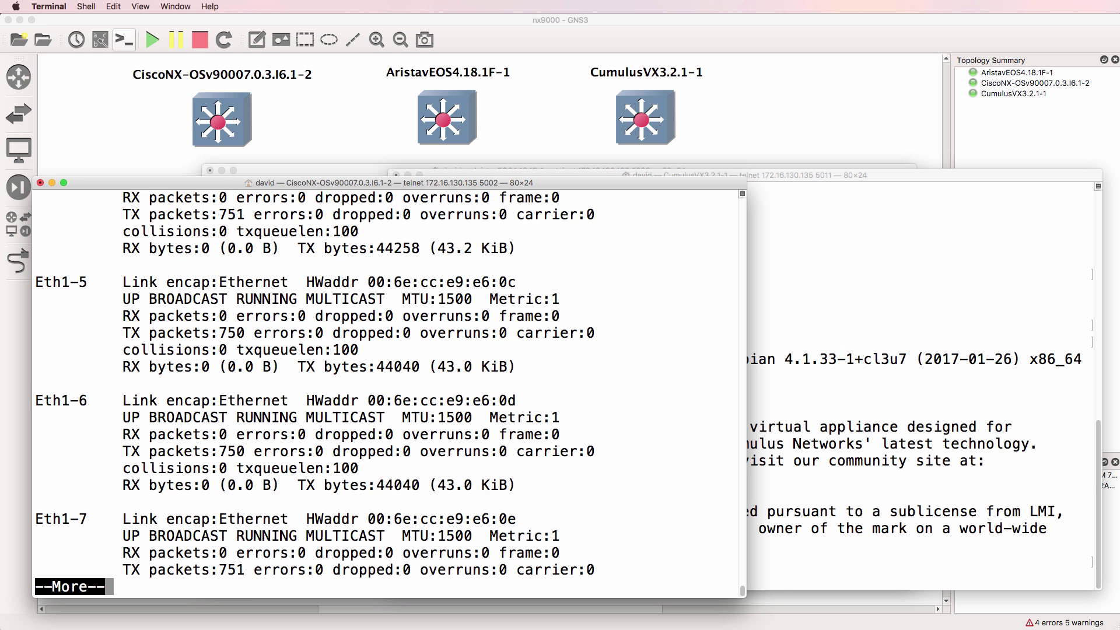
{"action": "key", "text": "space"}
- Open Vim with vi, quit it with :q, and clear the screen
{"action": "type", "text": "q"}
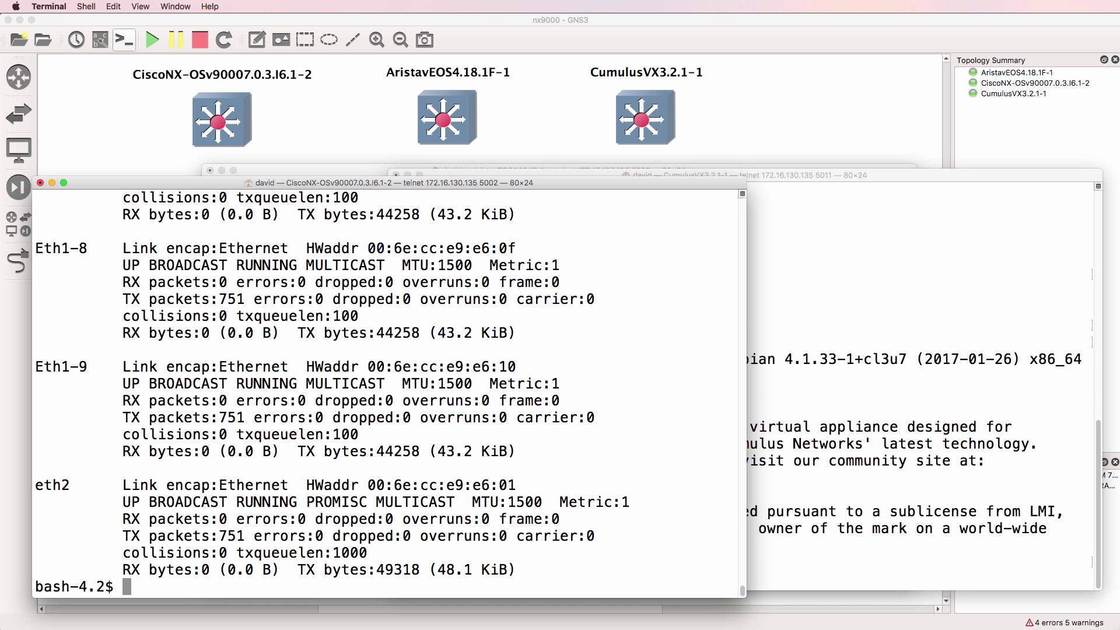
{"action": "type", "text": "vu"}
{"action": "key", "text": "BackSpace"}
{"action": "type", "text": "i"}
{"action": "key", "text": "Return"}
{"action": "type", "text": ":q"}
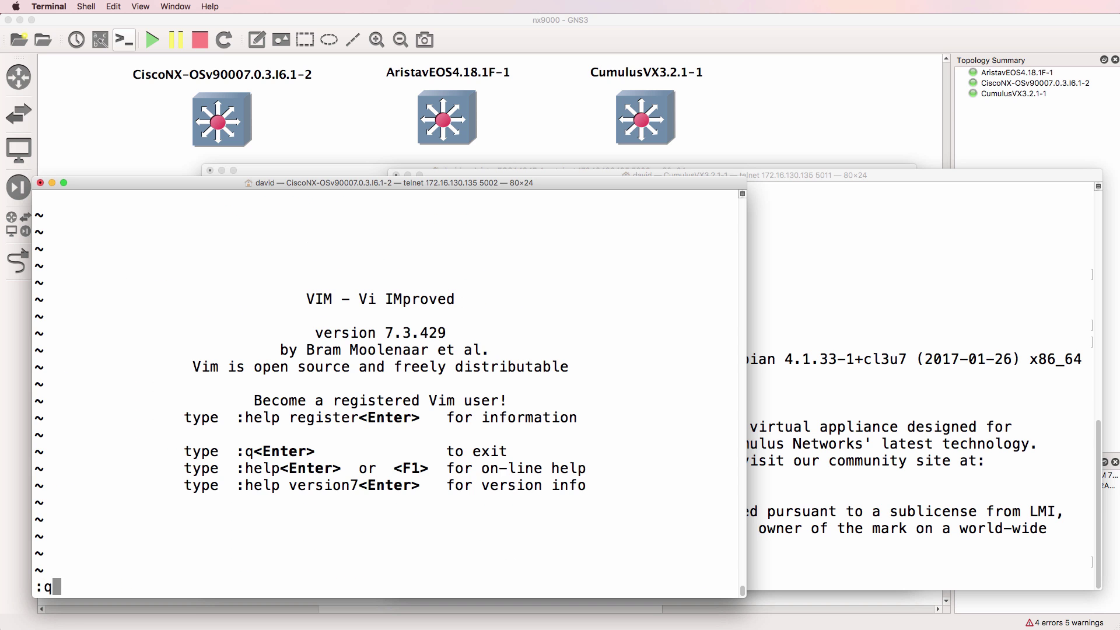
{"action": "key", "text": "Return"}
{"action": "type", "text": "clear"}
{"action": "key", "text": "Return"}
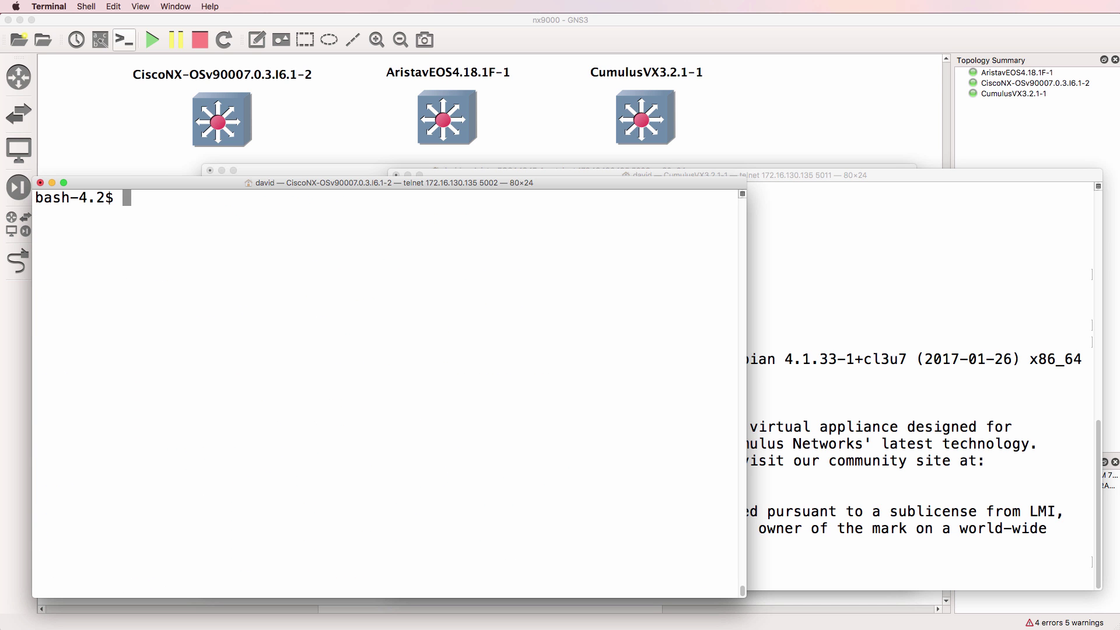
- Exit bash to switch#, show the NX-OS version, then enter and leave config mode
{"action": "type", "text": "exit"}
{"action": "key", "text": "Return"}
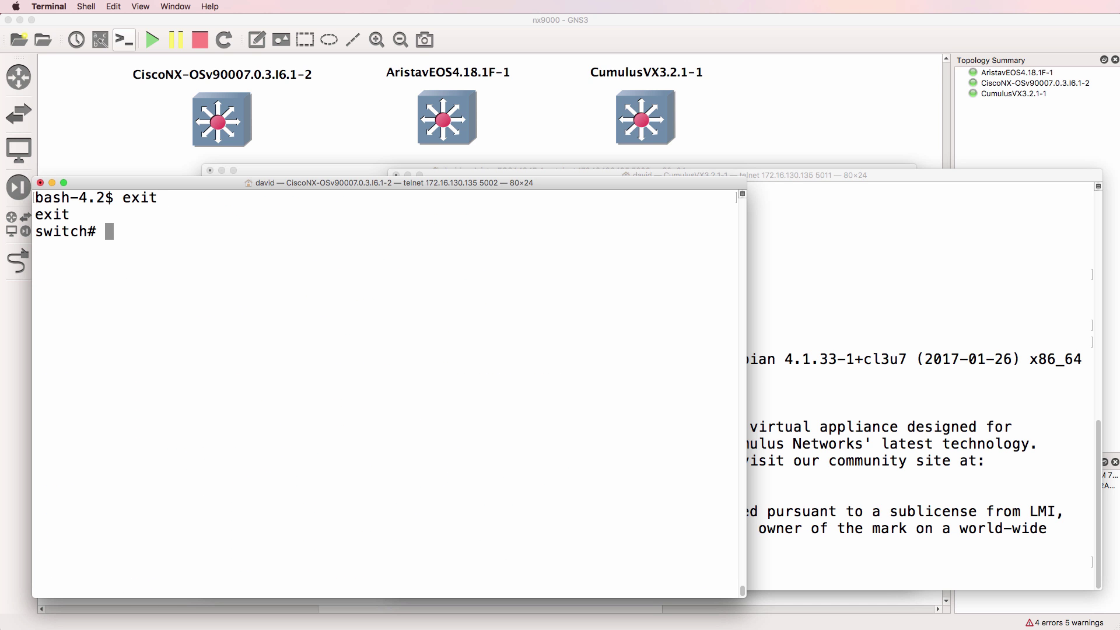
{"action": "type", "text": "sh ver"}
{"action": "key", "text": "Return"}
{"action": "type", "text": "qconf t"}
{"action": "key", "text": "Return"}
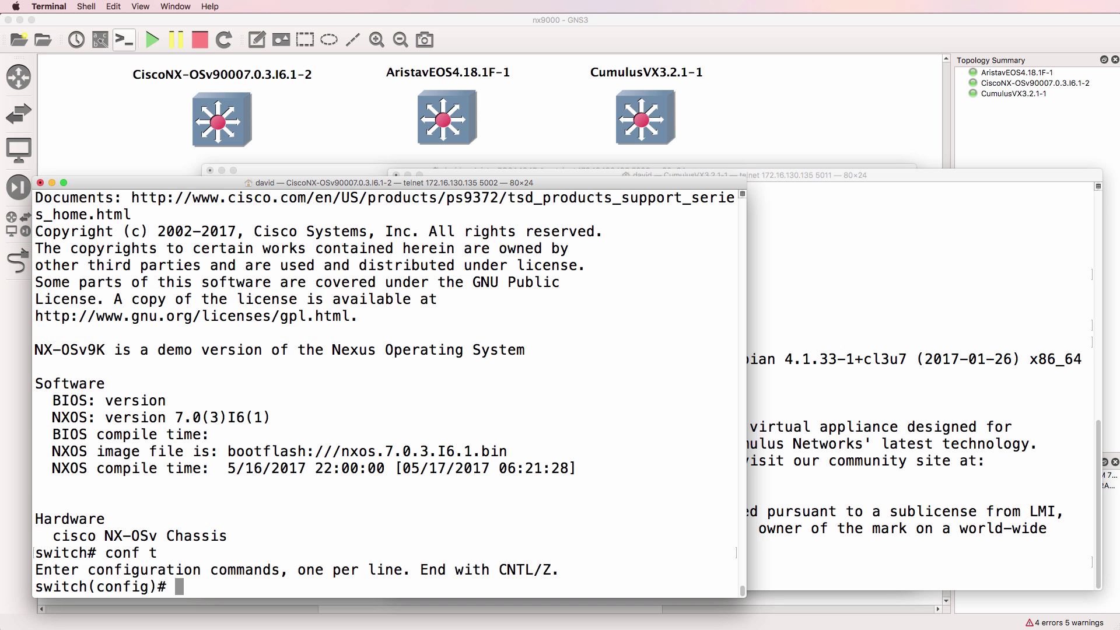
{"action": "type", "text": "end"}
{"action": "key", "text": "Return"}
- Page through the show ? command list, then open bash with run bash and exit it
{"action": "type", "text": "show ?"}
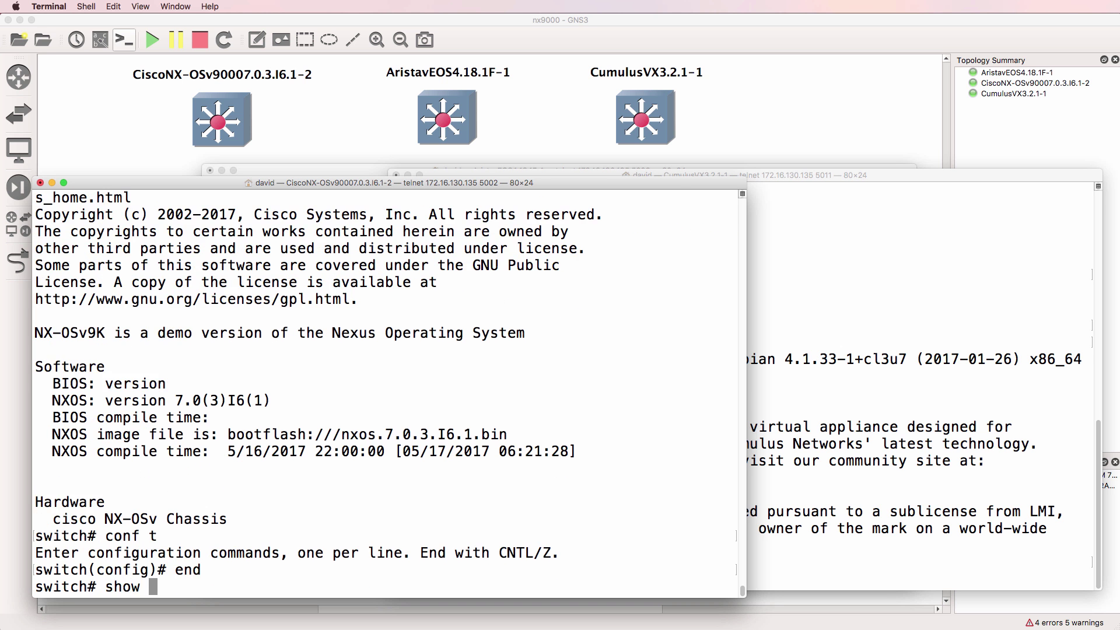
{"action": "key", "text": "space"}
{"action": "key", "text": "space"}
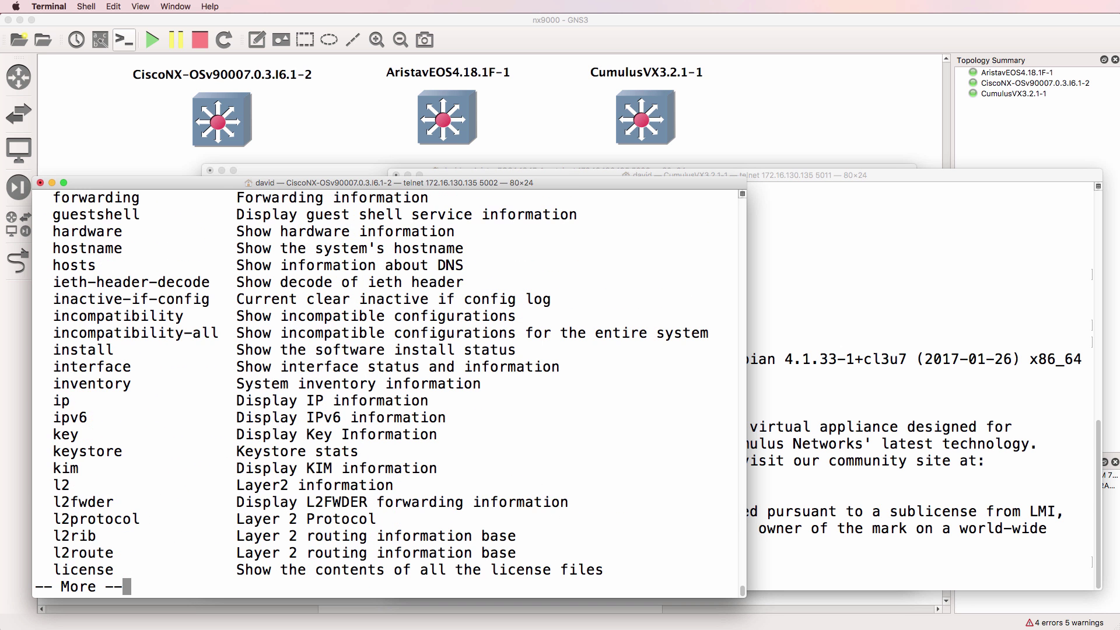
{"action": "key", "text": "q"}
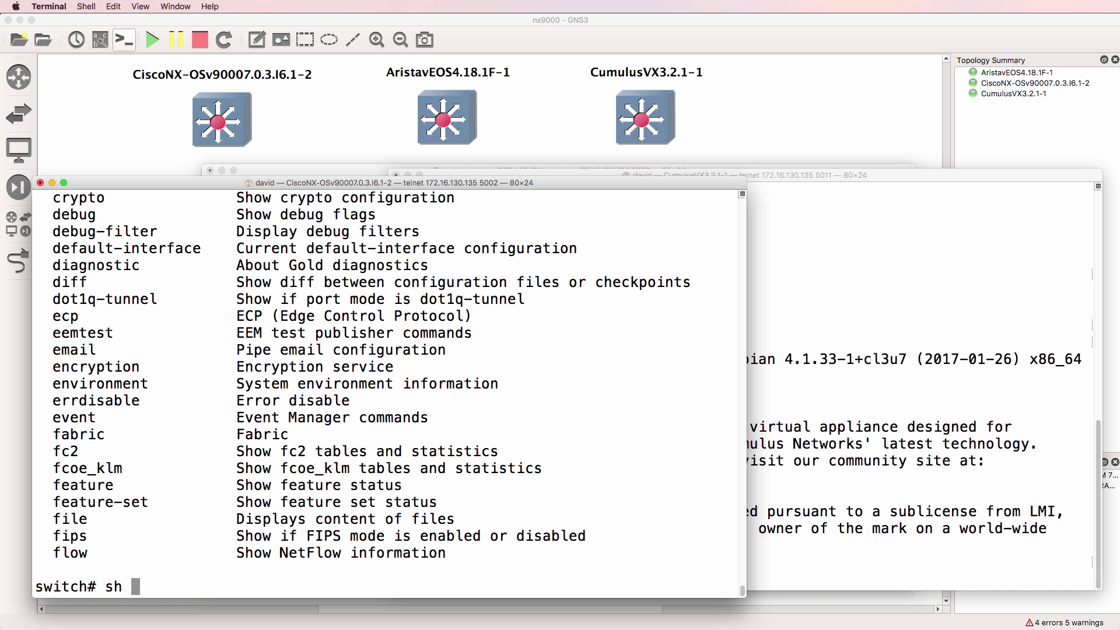
{"action": "key", "text": "BackSpace"}
{"action": "key", "text": "BackSpace"}
{"action": "key", "text": "BackSpace"}
{"action": "type", "text": "run bash"}
{"action": "key", "text": "Return"}
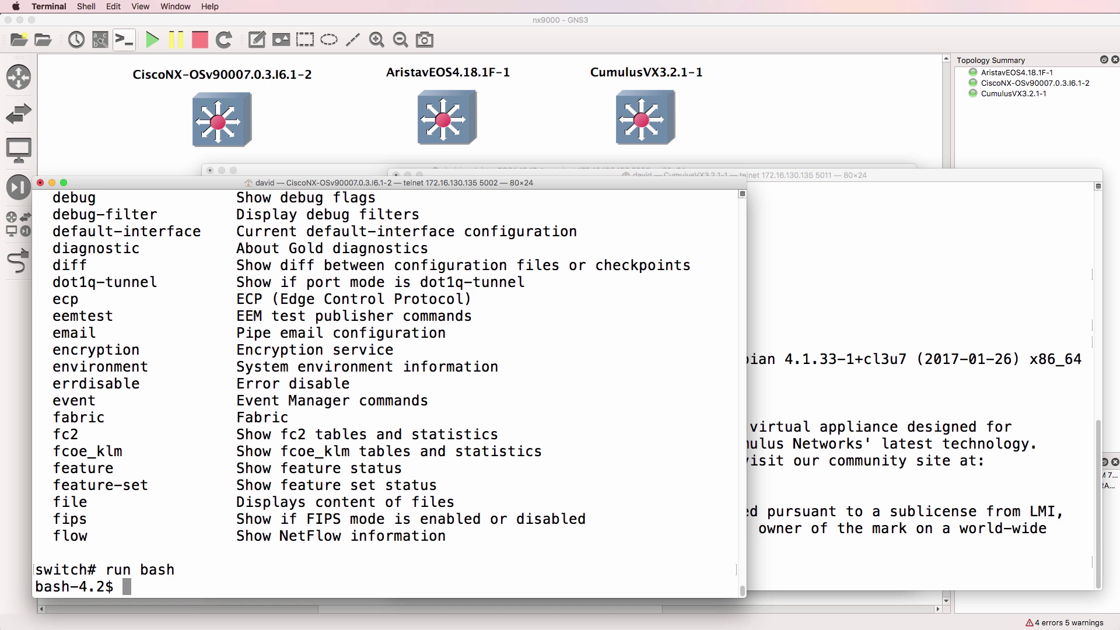
{"action": "type", "text": "exit"}
{"action": "key", "text": "Return"}
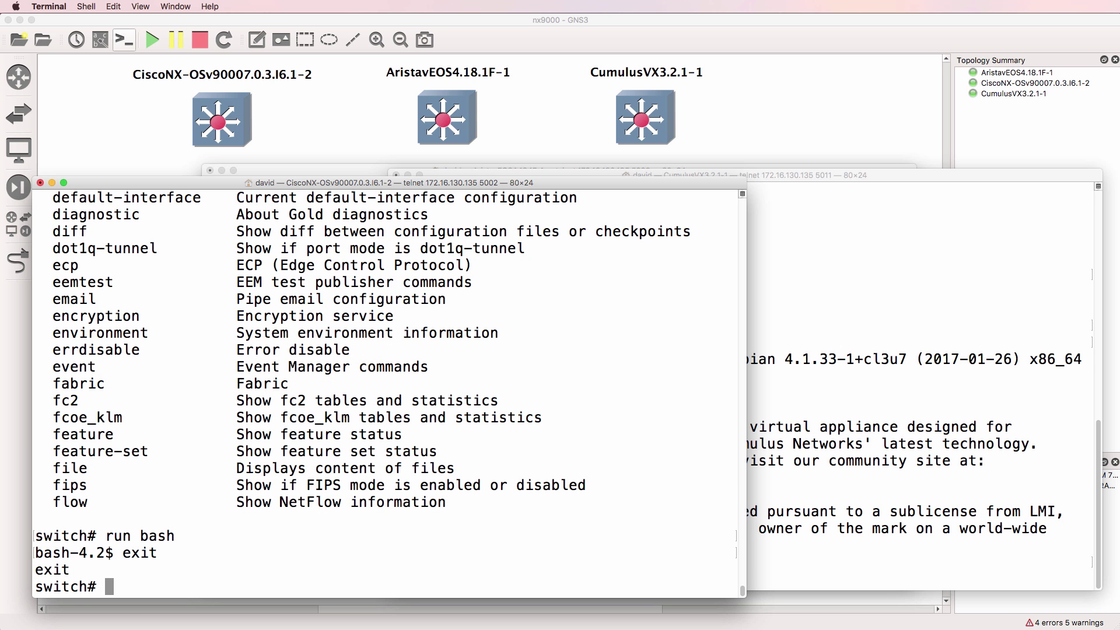
- Start bash and Python, print "Hello World", then exit Python and bash to switch#
{"action": "type", "text": "run bash"}
{"action": "key", "text": "Return"}
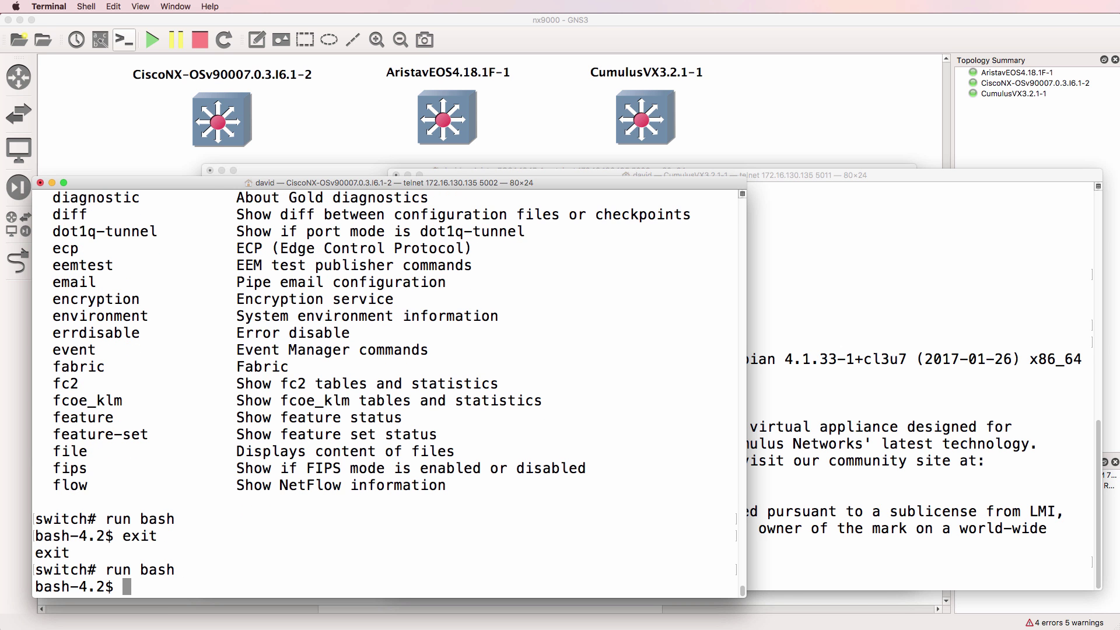
{"action": "type", "text": "python"}
{"action": "key", "text": "Return"}
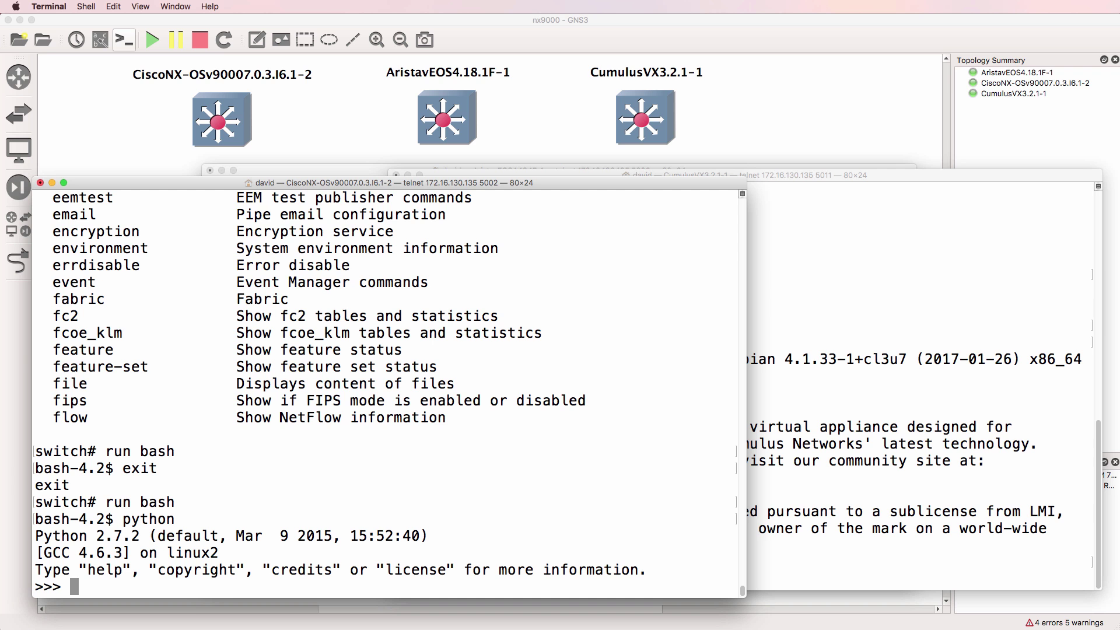
{"action": "type", "text": "print \"Hello World\""}
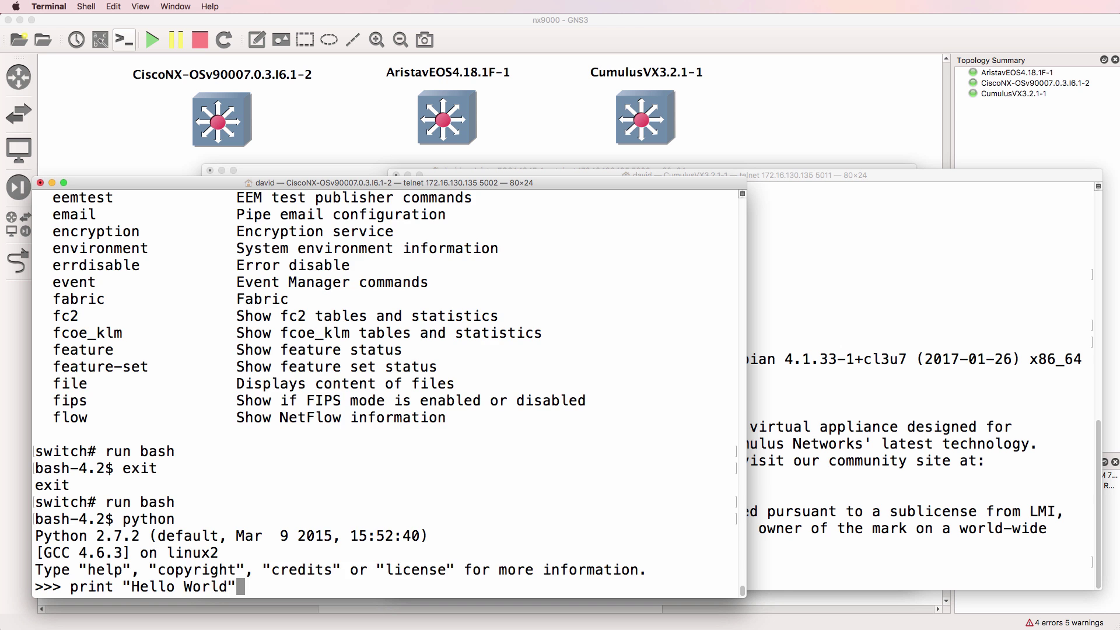
{"action": "key", "text": "Return"}
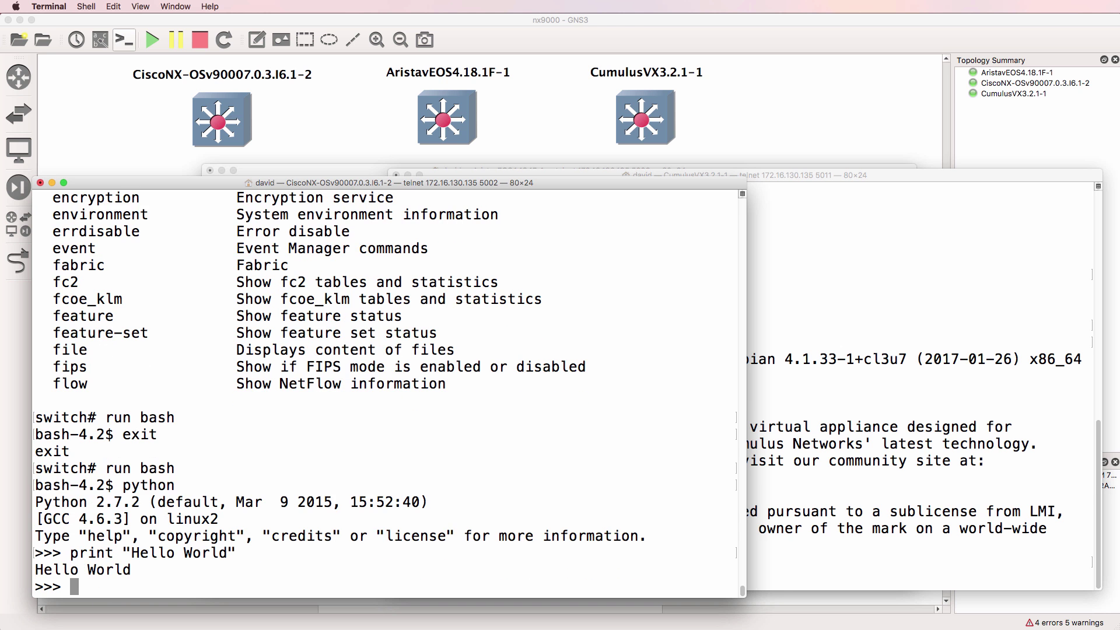
{"action": "type", "text": "exit()"}
{"action": "key", "text": "Return"}
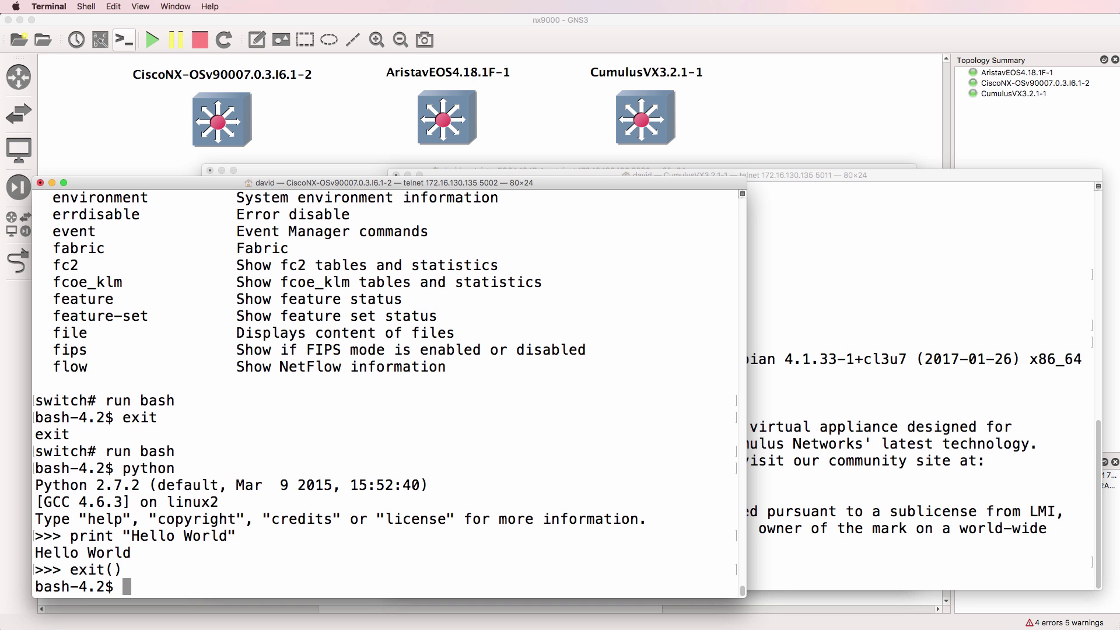
{"action": "type", "text": "exit"}
{"action": "key", "text": "Return"}
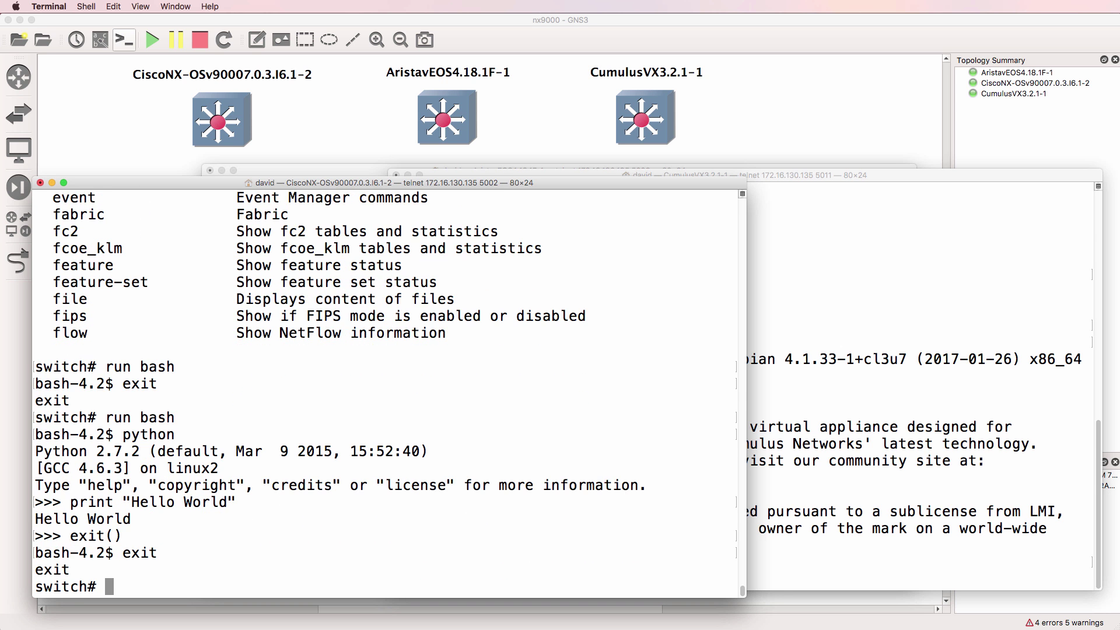
{"action": "key", "text": "Return"}
{"action": "key", "text": "Return"}
{"action": "key", "text": "Return"}
{"action": "key", "text": "Return"}
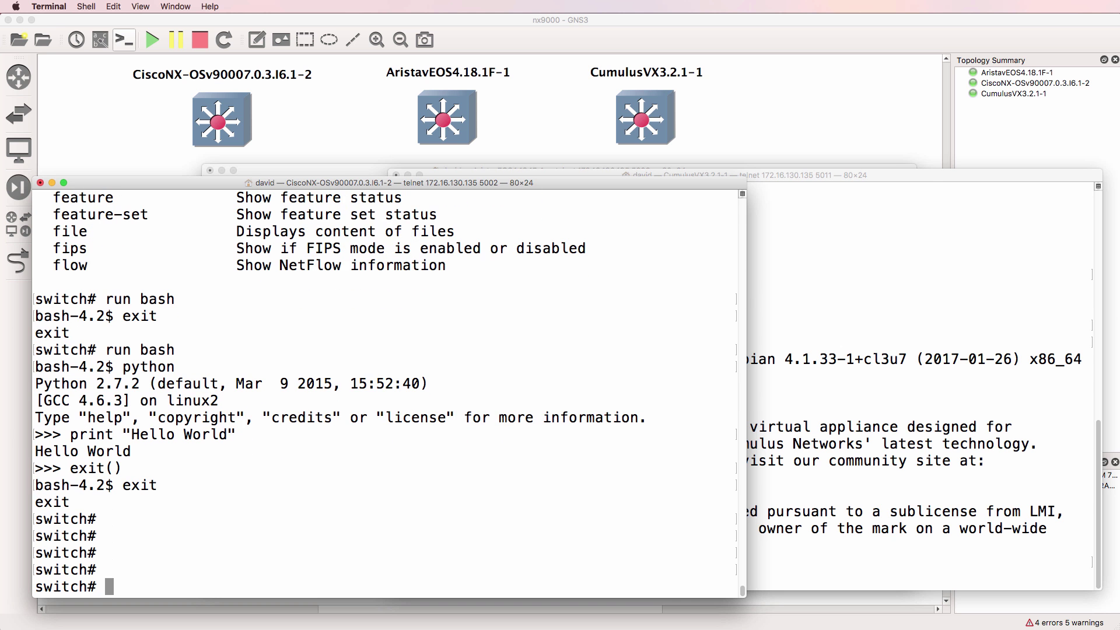
- On the Arista console, list EOS commands with ?, then run sh ip int brief and sh run
{"action": "left_click", "coordinate": [342, 174]}
{"action": "key", "text": "Return"}
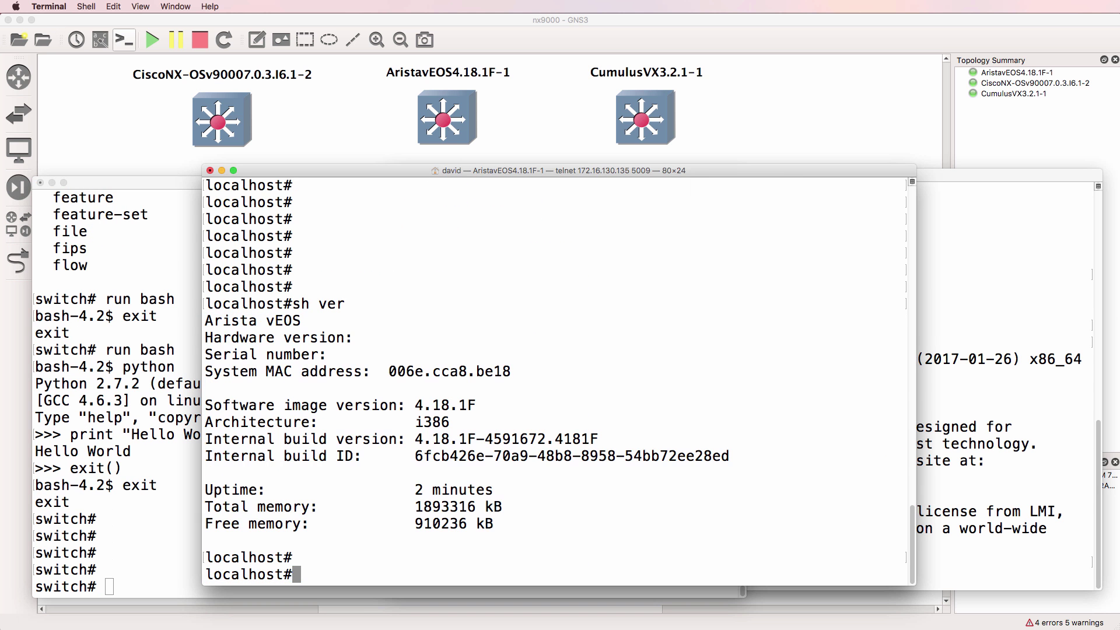
{"action": "key", "text": "question"}
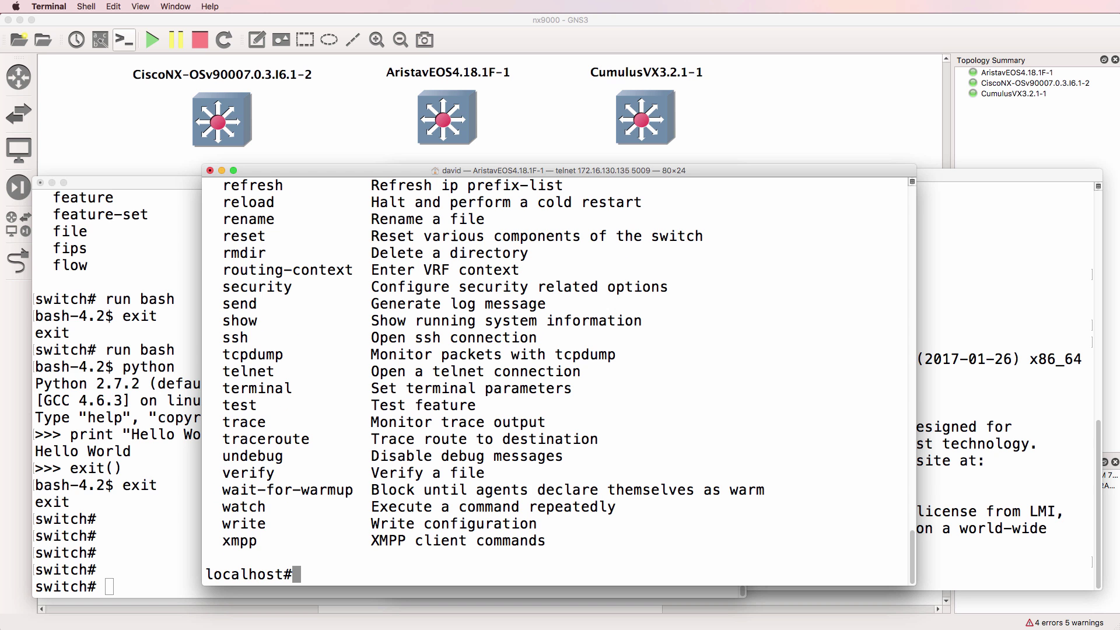
{"action": "type", "text": "sh ip int brief"}
{"action": "key", "text": "Return"}
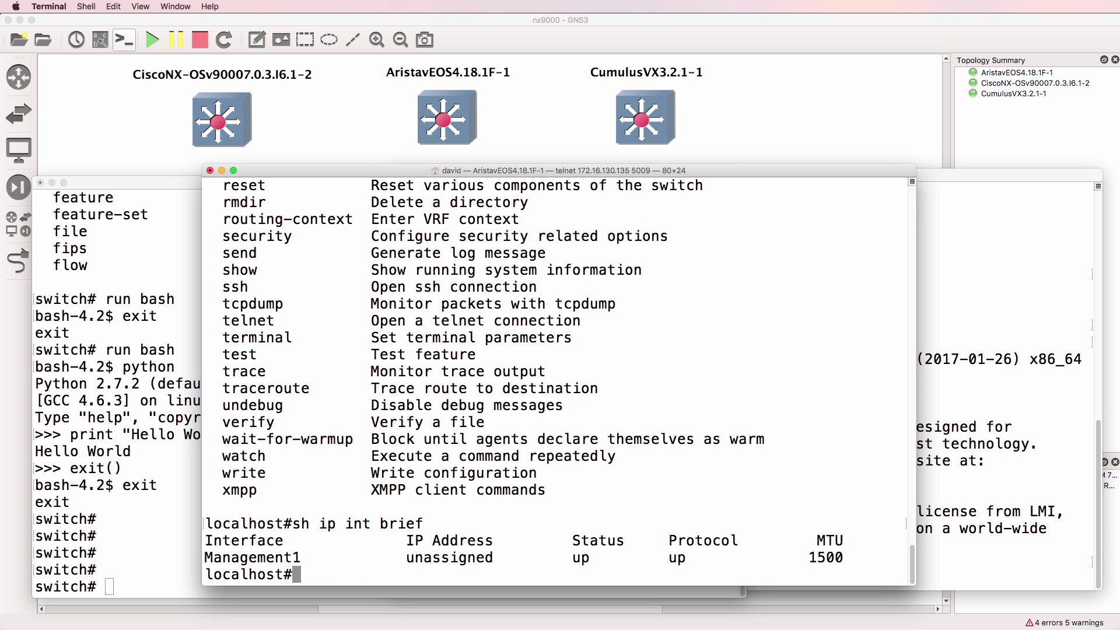
{"action": "type", "text": "sh run"}
{"action": "key", "text": "Return"}
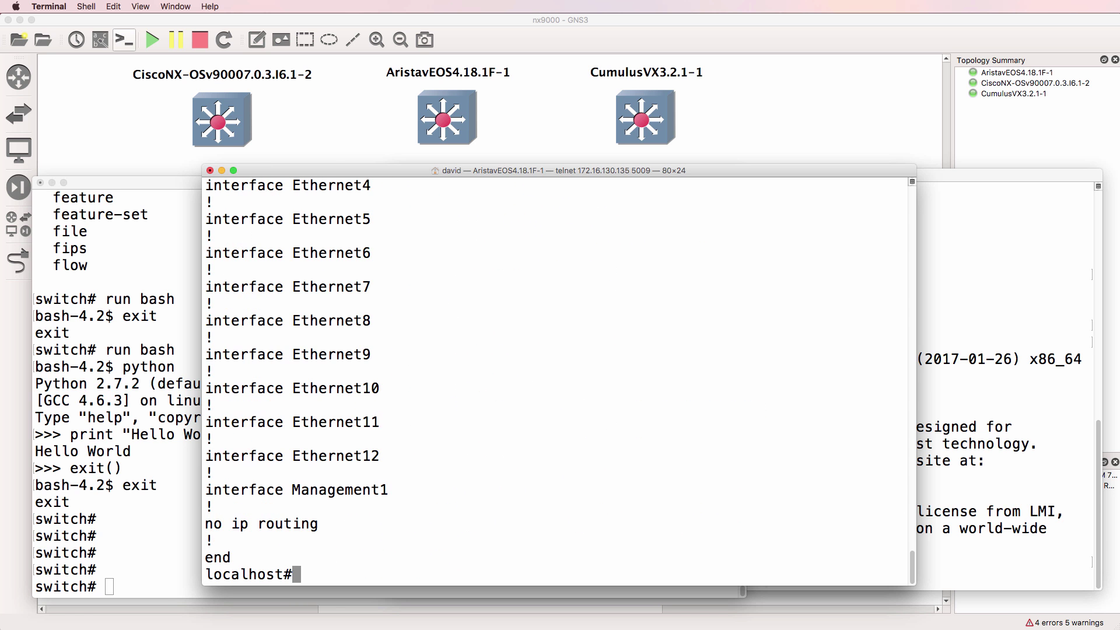
{"action": "scroll", "coordinate": [217, 451], "scroll_direction": "up", "scroll_amount": 10}
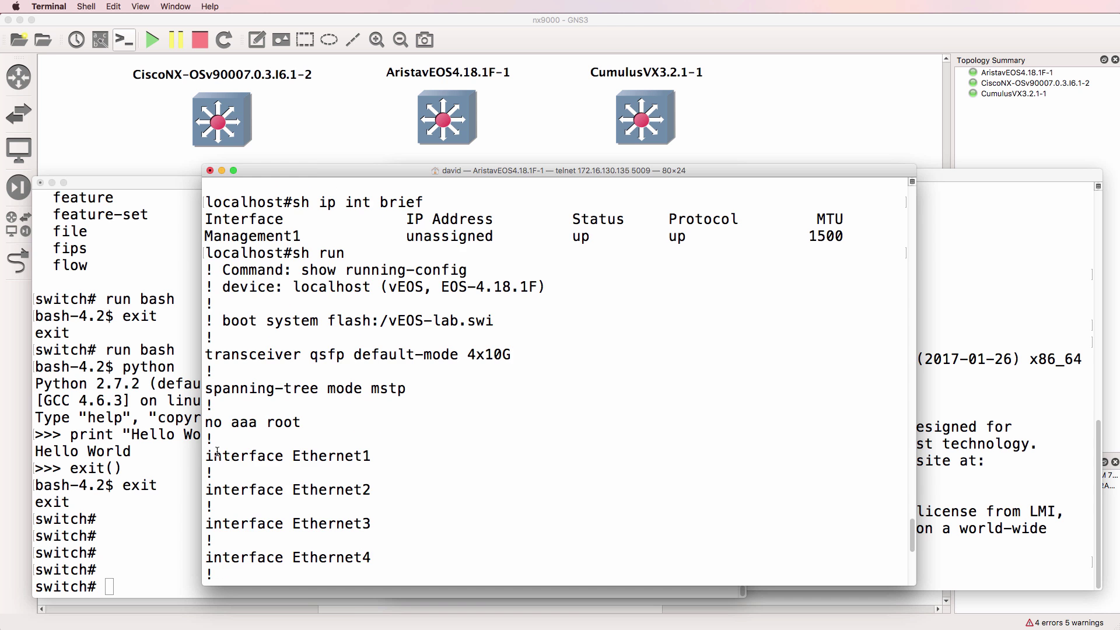
- Page through the Nexus sh run output to the end, then bring the Arista console forward
{"action": "left_click", "coordinate": [163, 450]}
{"action": "type", "text": "sh run"}
{"action": "key", "text": "Return"}
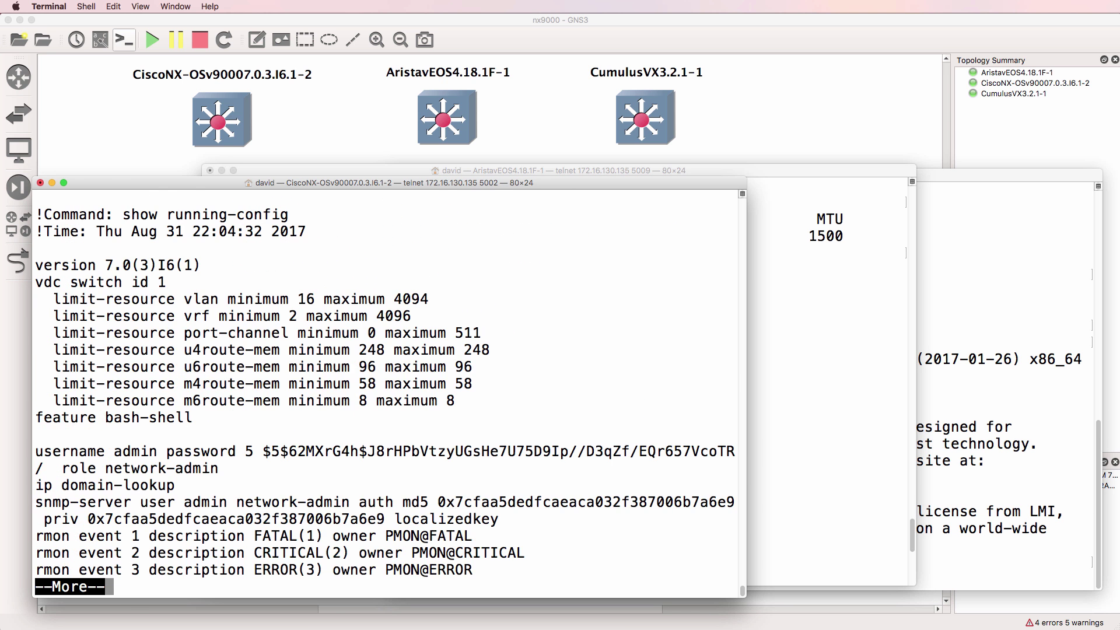
{"action": "key", "text": "space"}
{"action": "key", "text": "space"}
{"action": "key", "text": "space"}
{"action": "key", "text": "space"}
{"action": "key", "text": "space"}
{"action": "key", "text": "space"}
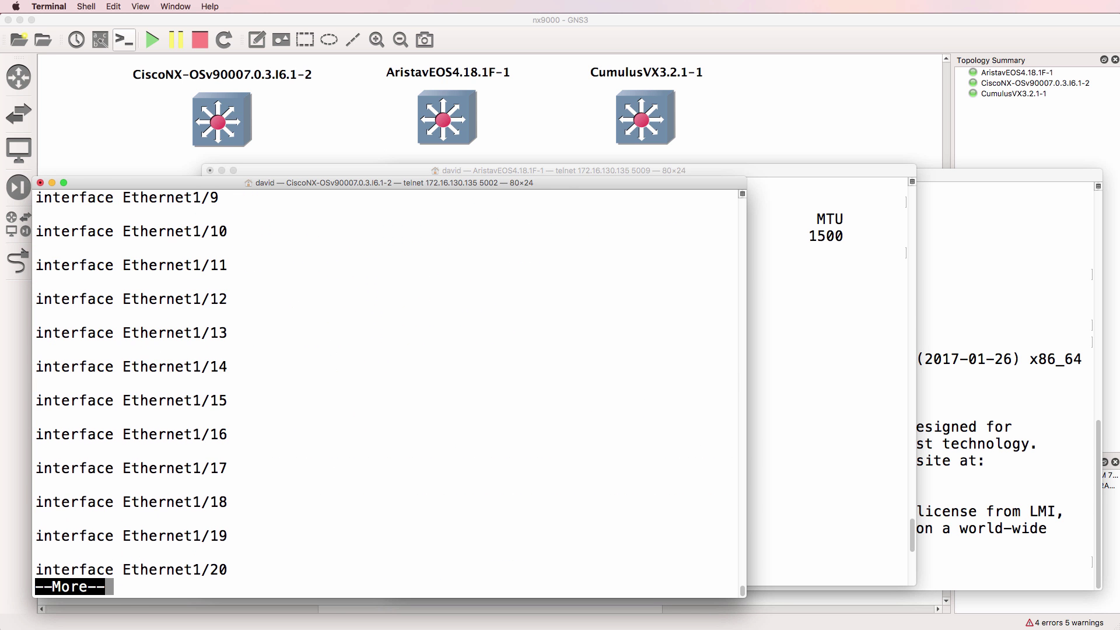
{"action": "key", "text": "space"}
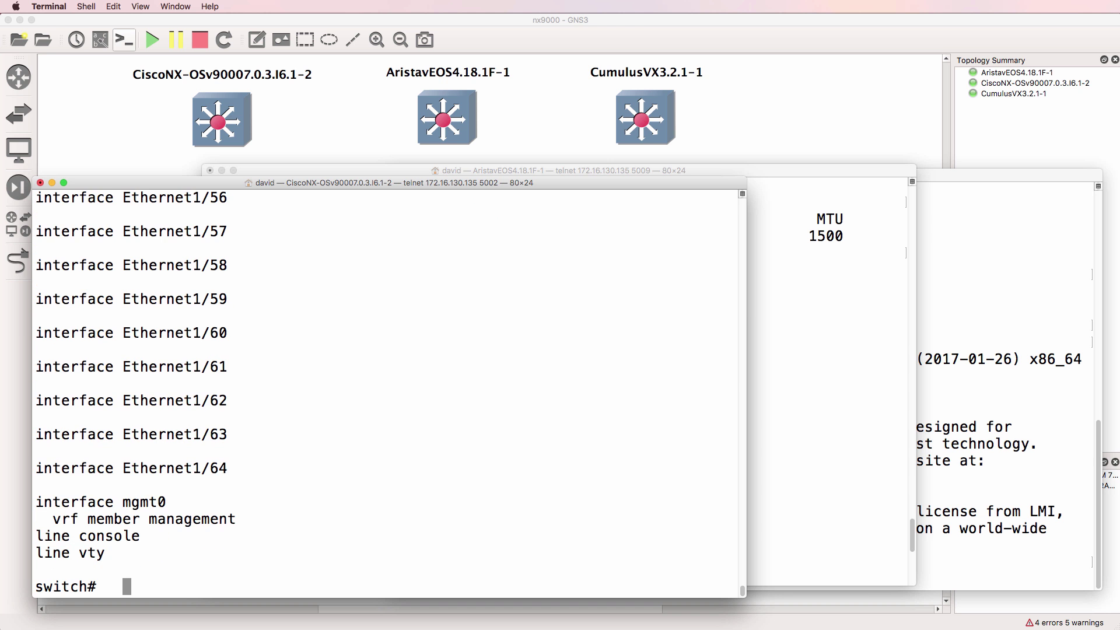
{"action": "left_click", "coordinate": [797, 387]}
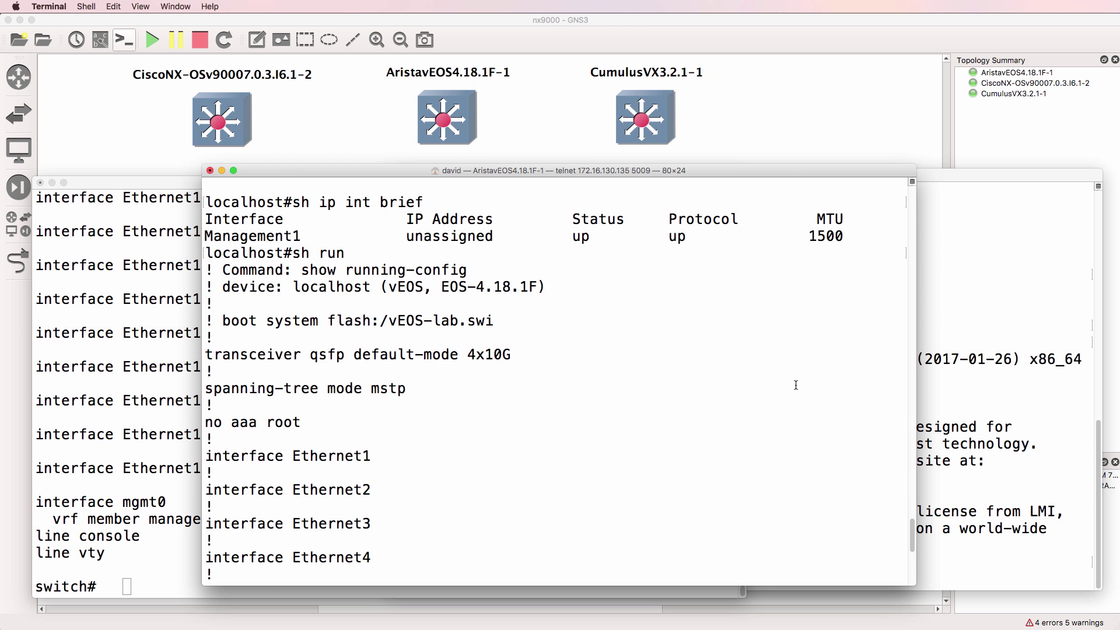
- Start bash on the Arista switch and run pwd, whoami and ps
{"action": "key", "text": "Return"}
{"action": "type", "text": "bash"}
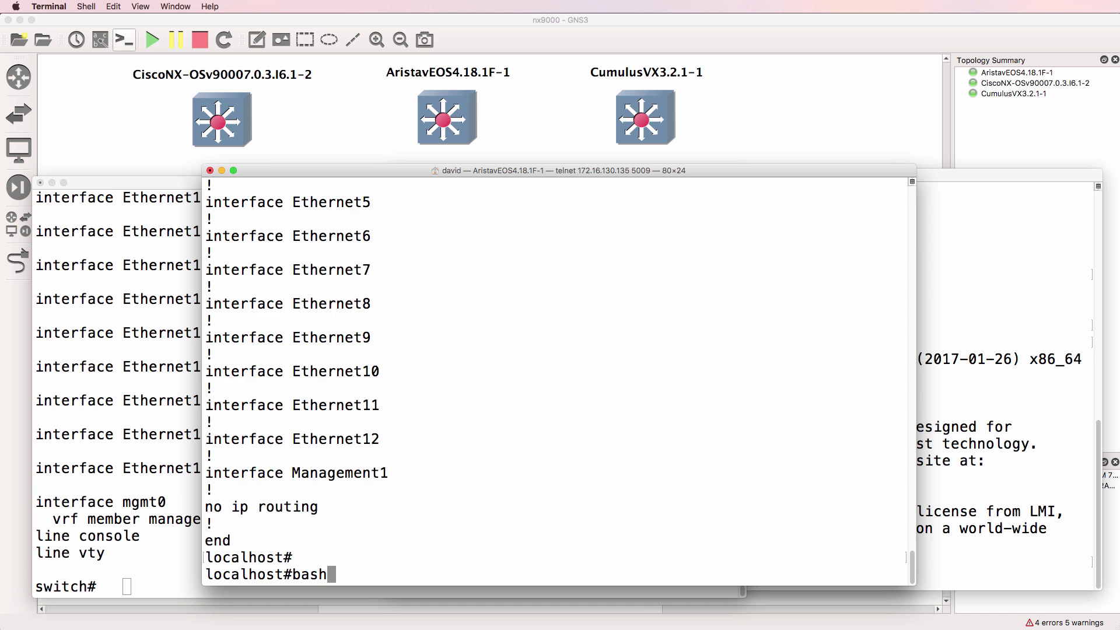
{"action": "key", "text": "Return"}
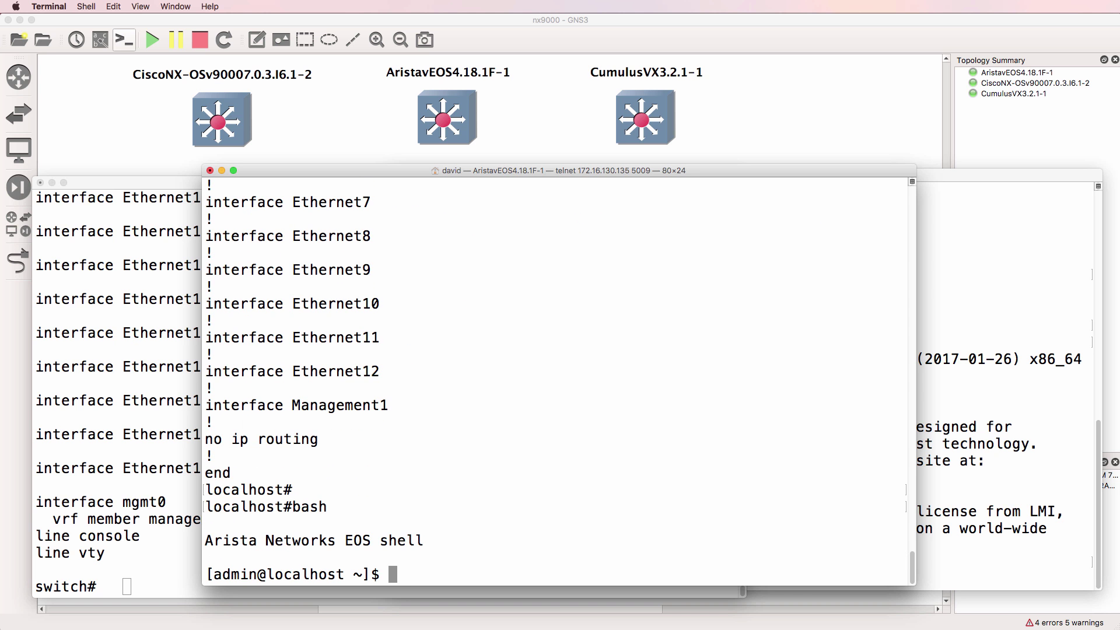
{"action": "key", "text": "Return"}
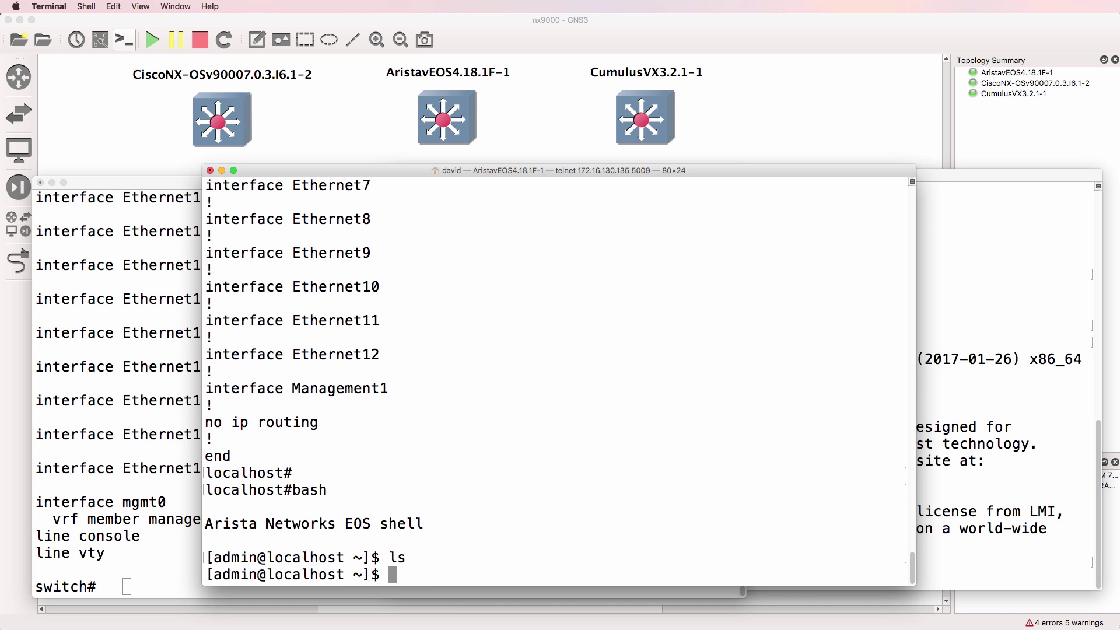
{"action": "type", "text": "pwd"}
{"action": "key", "text": "Return"}
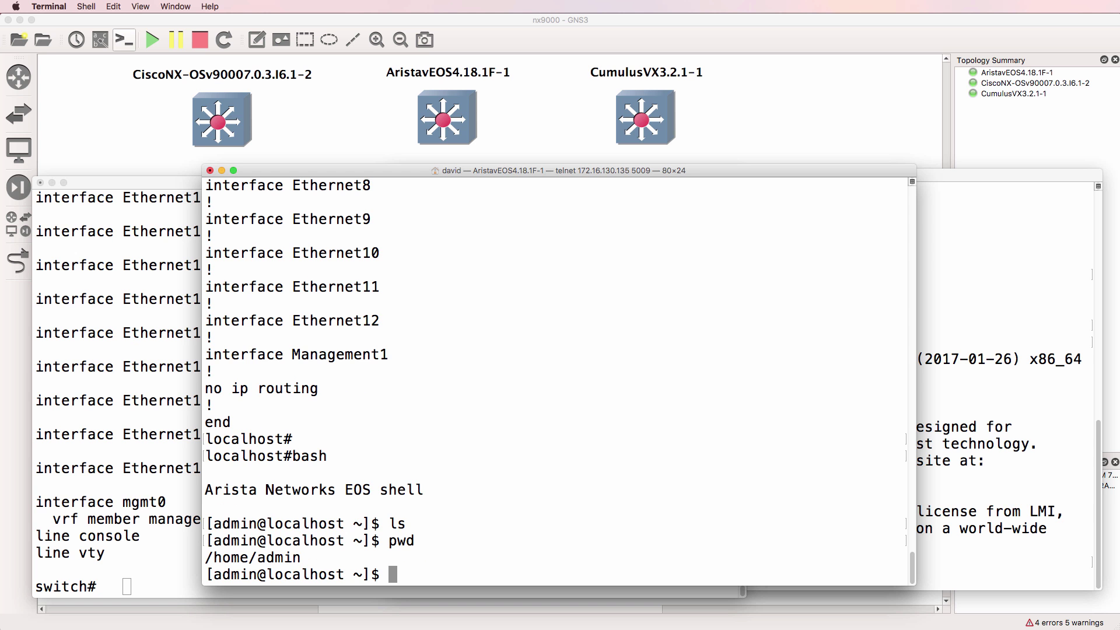
{"action": "type", "text": "whoami"}
{"action": "key", "text": "Return"}
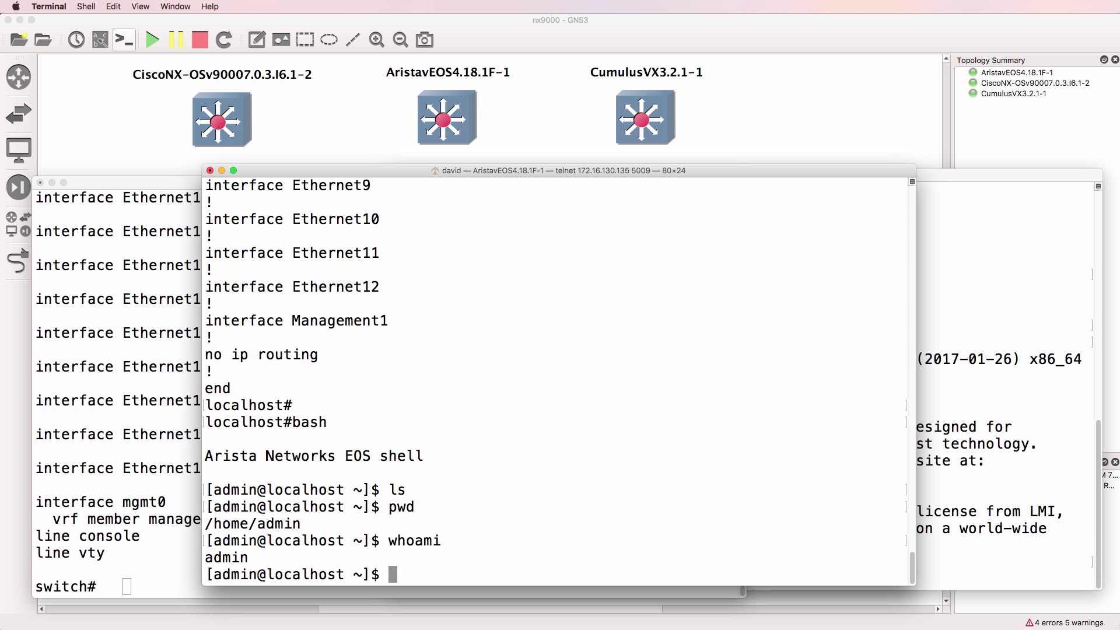
{"action": "type", "text": "ps"}
{"action": "key", "text": "Return"}
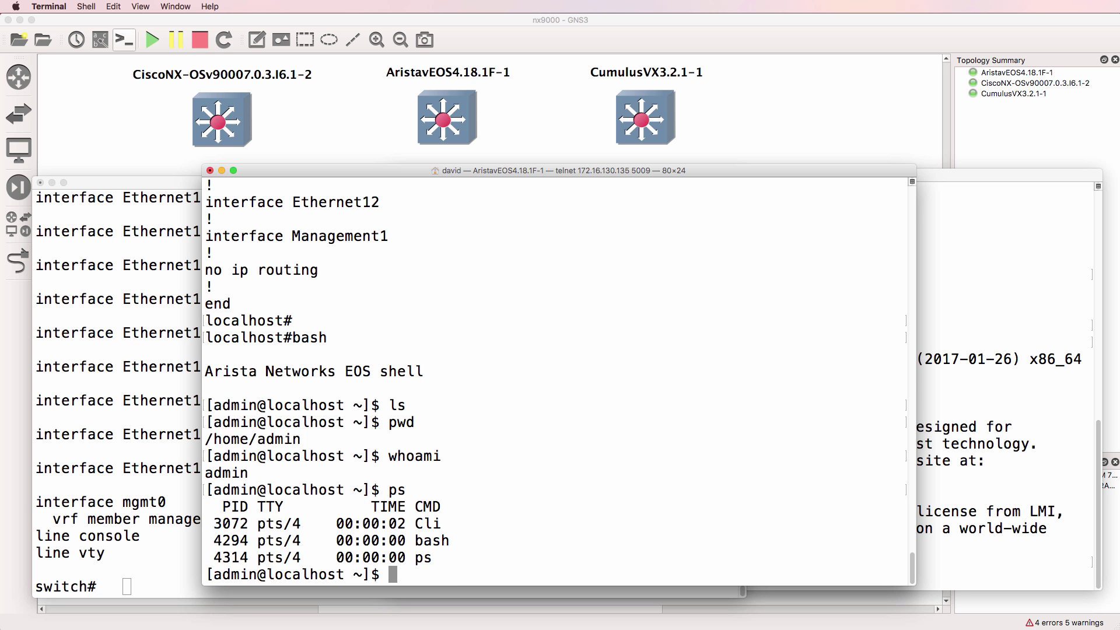
- Create a 'test' directory with mkdir and confirm it with ls
{"action": "type", "text": "mkdir test"}
{"action": "key", "text": "Return"}
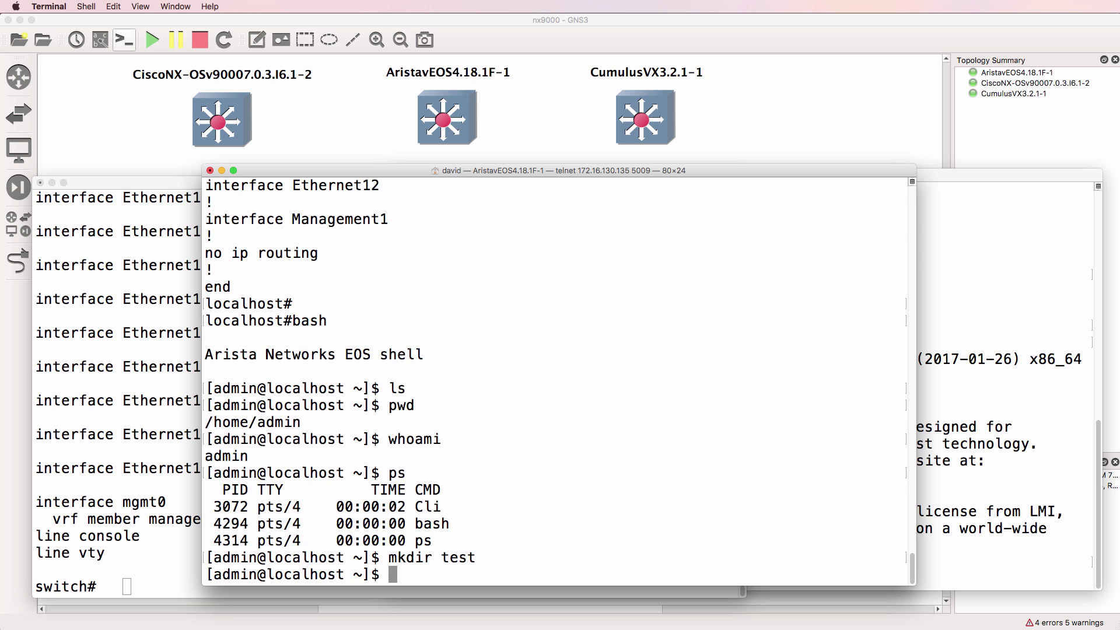
{"action": "type", "text": "ls"}
{"action": "key", "text": "Return"}
- Start Python, print "Hello World", and leave Python with Ctrl+D
{"action": "type", "text": "python"}
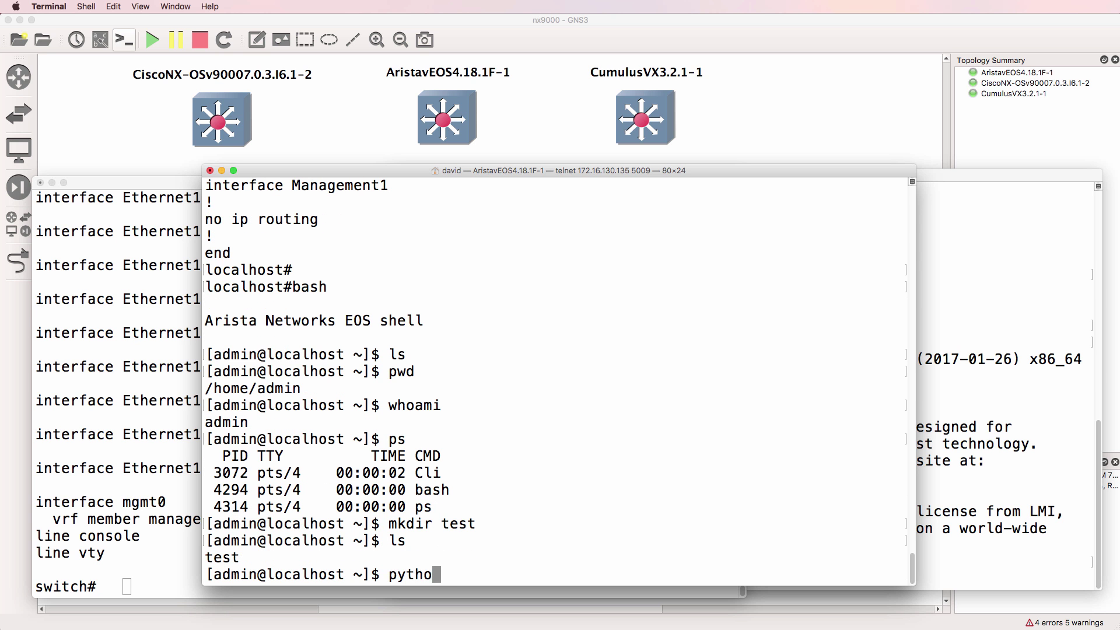
{"action": "key", "text": "Return"}
{"action": "type", "text": "print \"Hello \\W"}
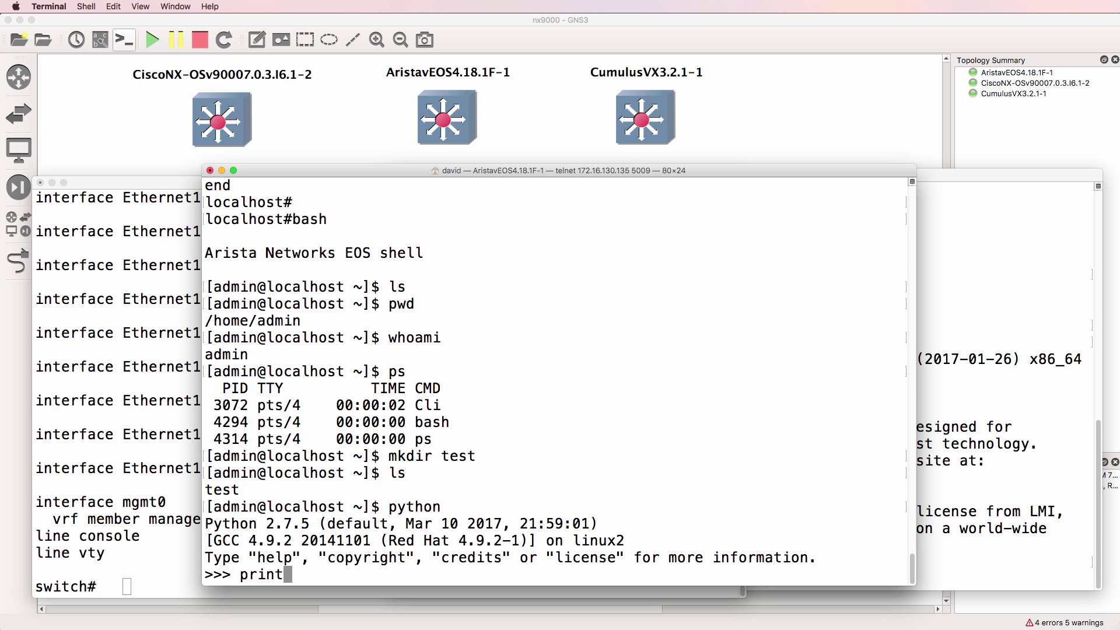
{"action": "key", "text": "BackSpace"}
{"action": "key", "text": "BackSpace"}
{"action": "type", "text": "World\""}
{"action": "key", "text": "Return"}
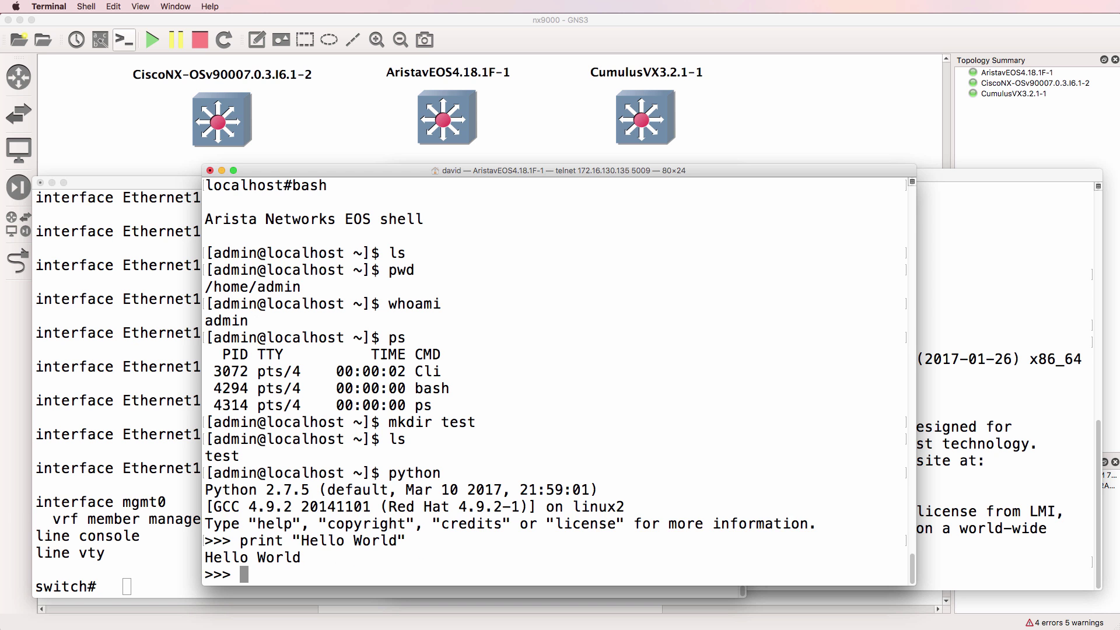
{"action": "key", "text": "ctrl+d"}
- Exit to the EOS prompt, list commands with ?, re-enter bash, and open then quit Vim
{"action": "type", "text": "exit"}
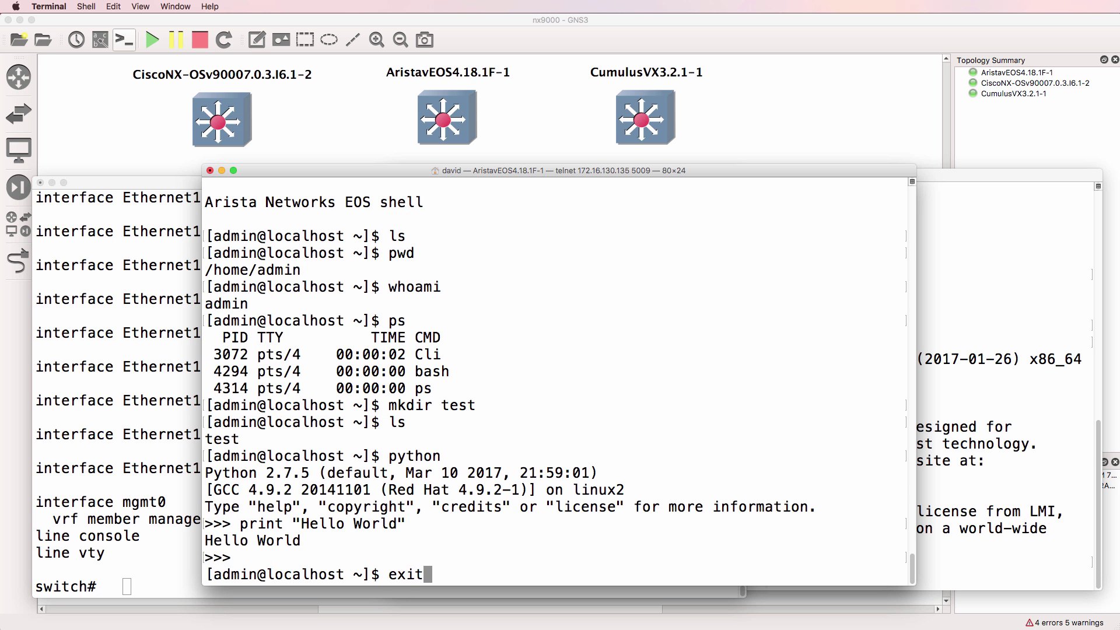
{"action": "key", "text": "Return"}
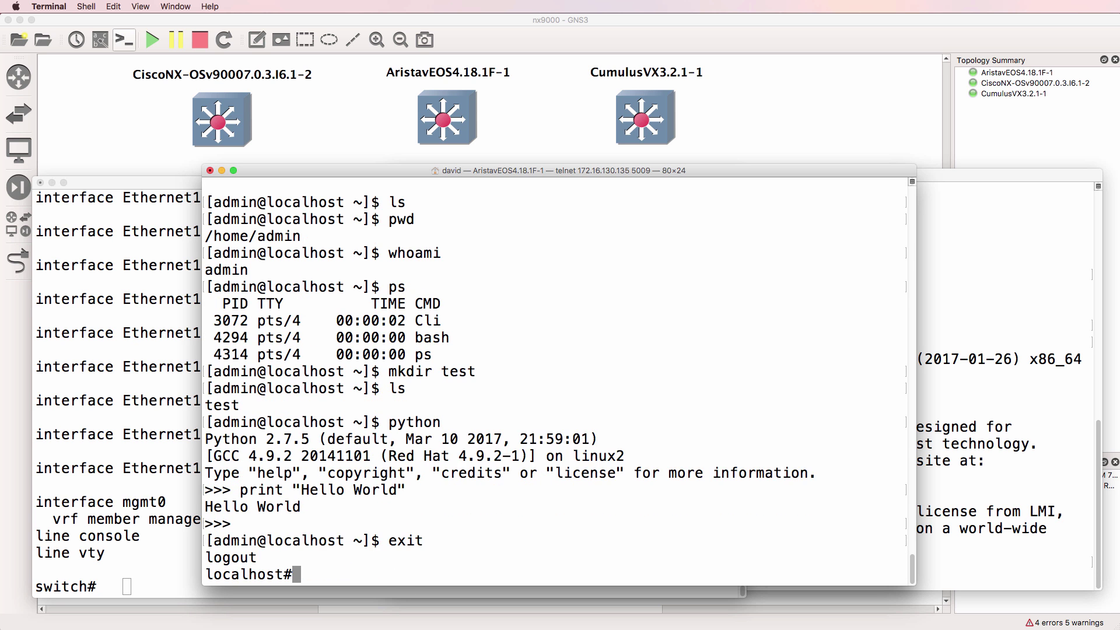
{"action": "key", "text": "Return"}
{"action": "key", "text": "Return"}
{"action": "key", "text": "Return"}
{"action": "key", "text": "question"}
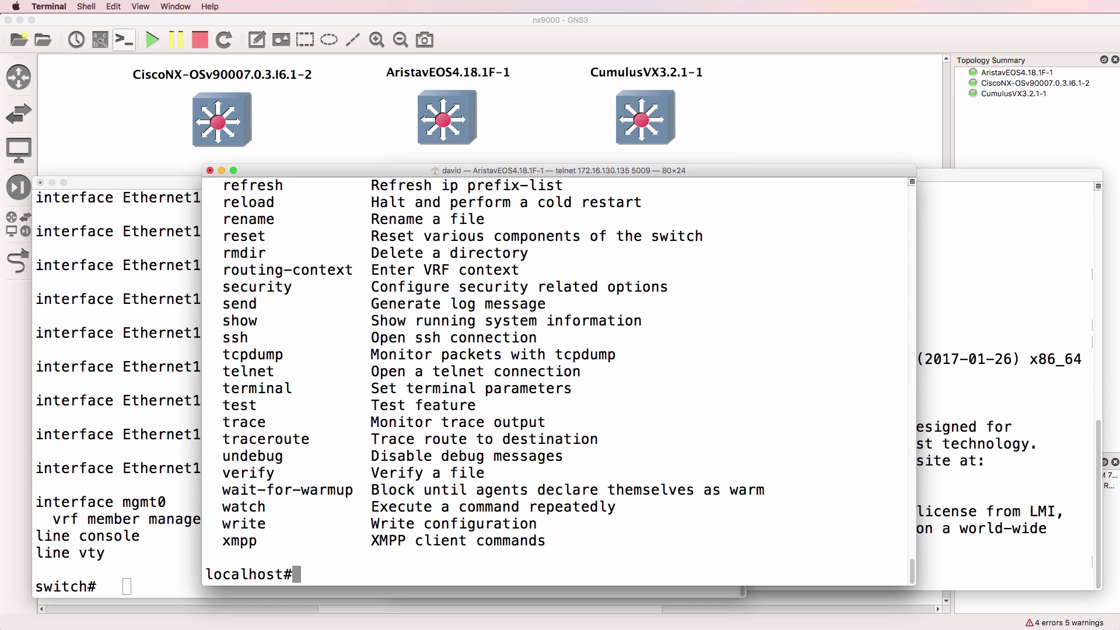
{"action": "type", "text": "bash"}
{"action": "key", "text": "Return"}
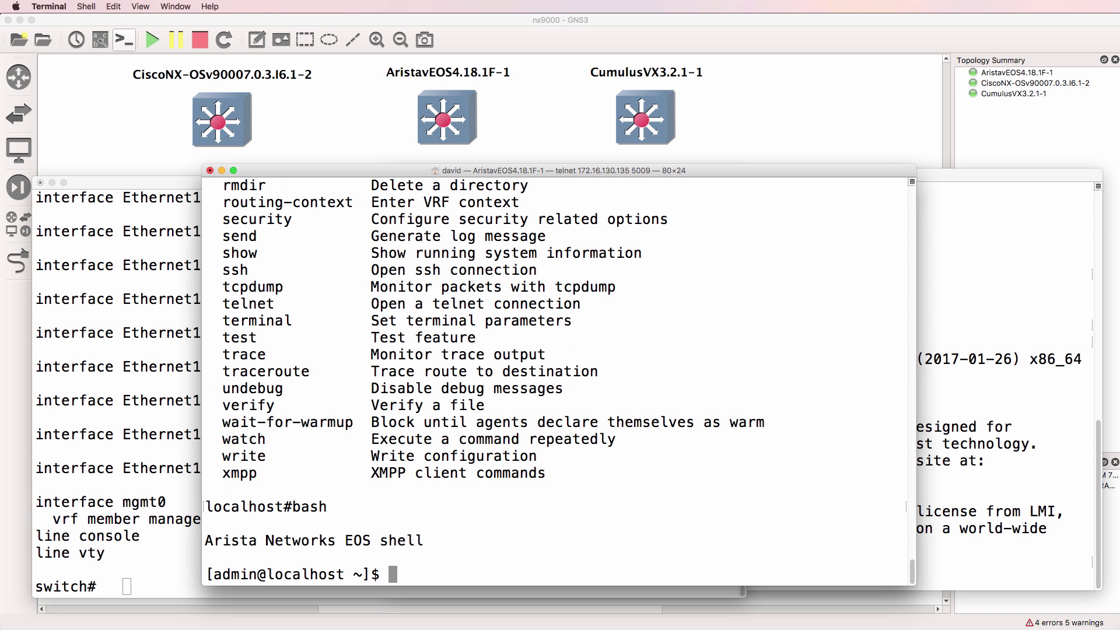
{"action": "type", "text": "vi"}
{"action": "key", "text": "Return"}
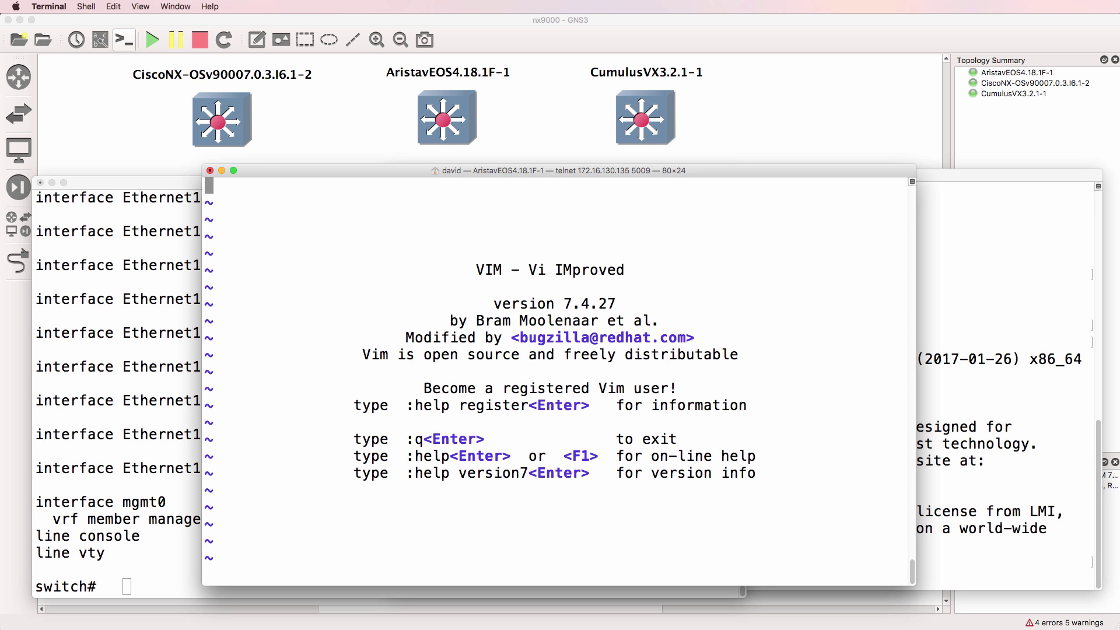
{"action": "type", "text": ":q"}
{"action": "key", "text": "Return"}
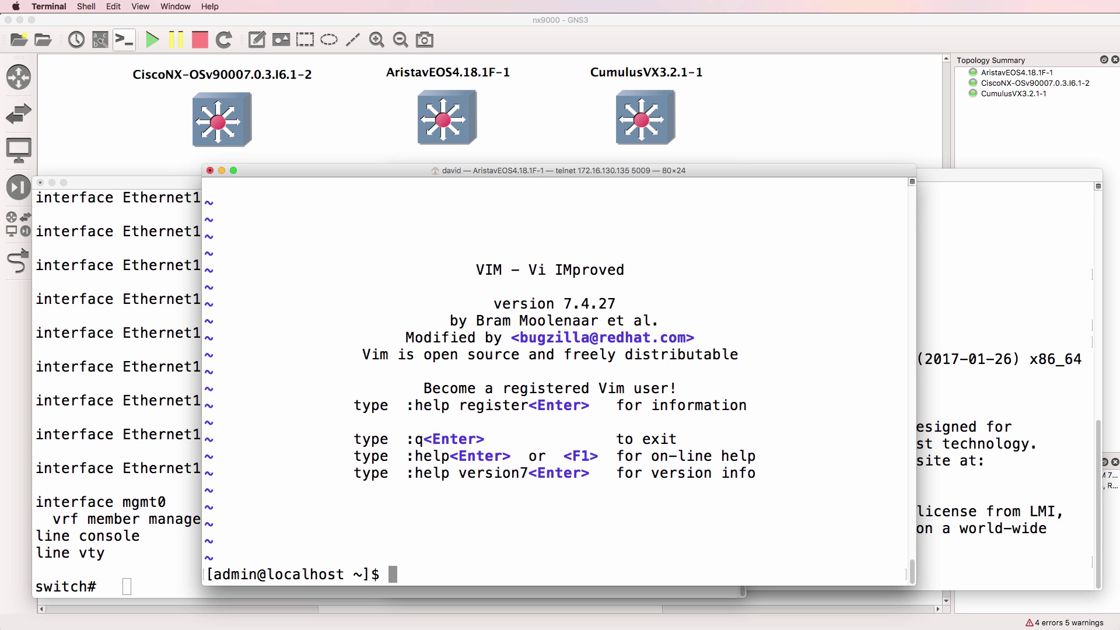
- Clear the screen, page through ifconfig | more, then exit bash to localhost#
{"action": "type", "text": "clear"}
{"action": "key", "text": "Return"}
{"action": "type", "text": "ifconfig"}
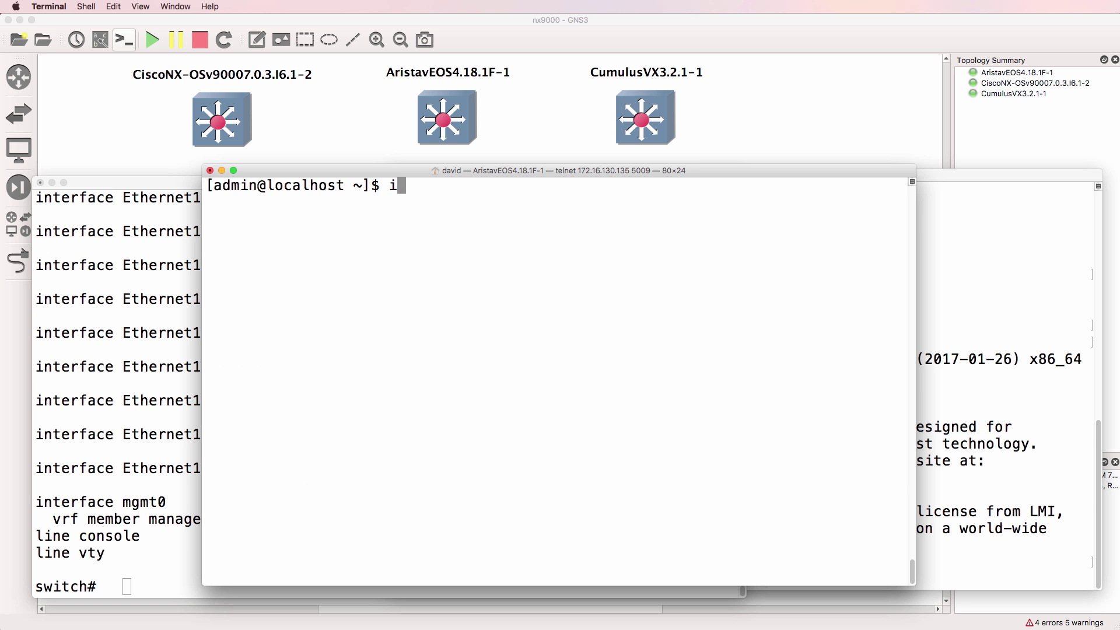
{"action": "key", "text": "Return"}
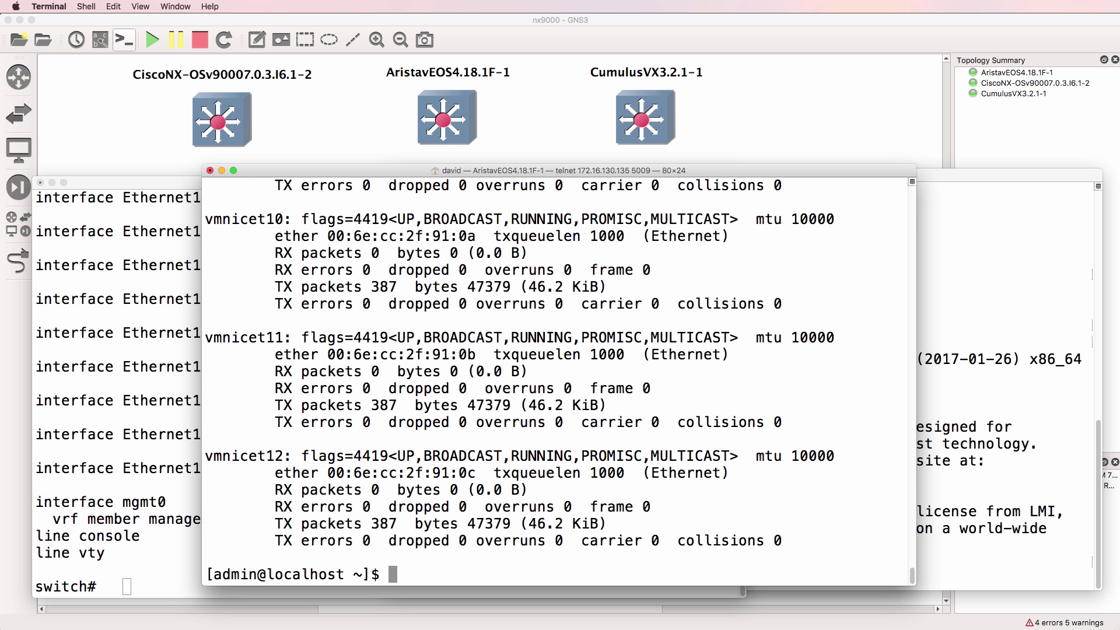
{"action": "type", "text": "ifconfig | re"}
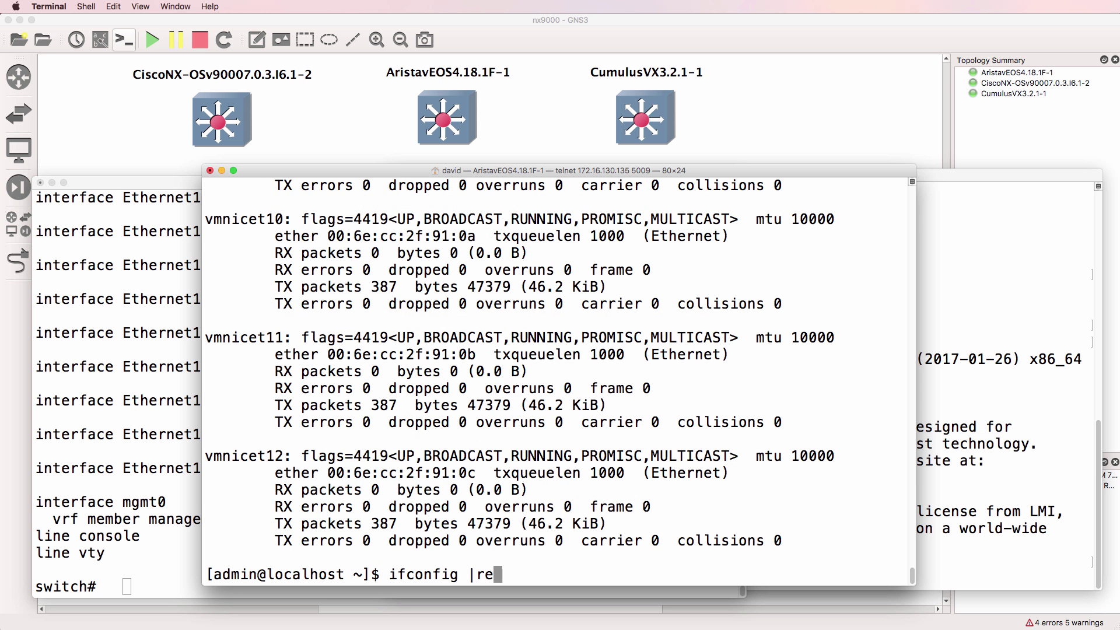
{"action": "key", "text": "BackSpace"}
{"action": "key", "text": "BackSpace"}
{"action": "type", "text": "more"}
{"action": "key", "text": "Return"}
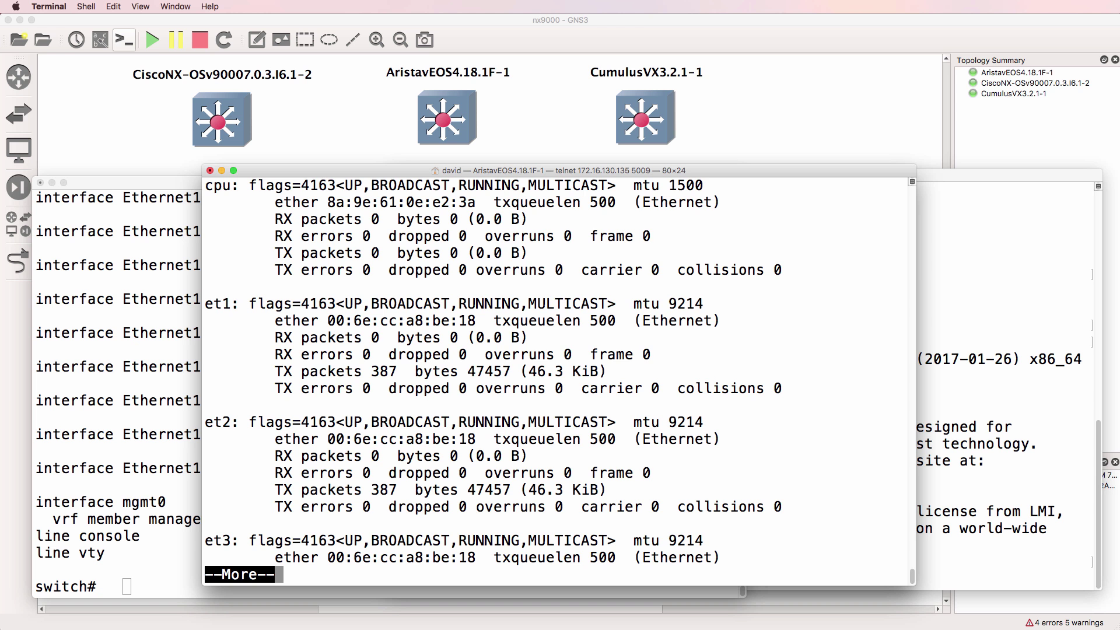
{"action": "key", "text": "space"}
{"action": "key", "text": "space"}
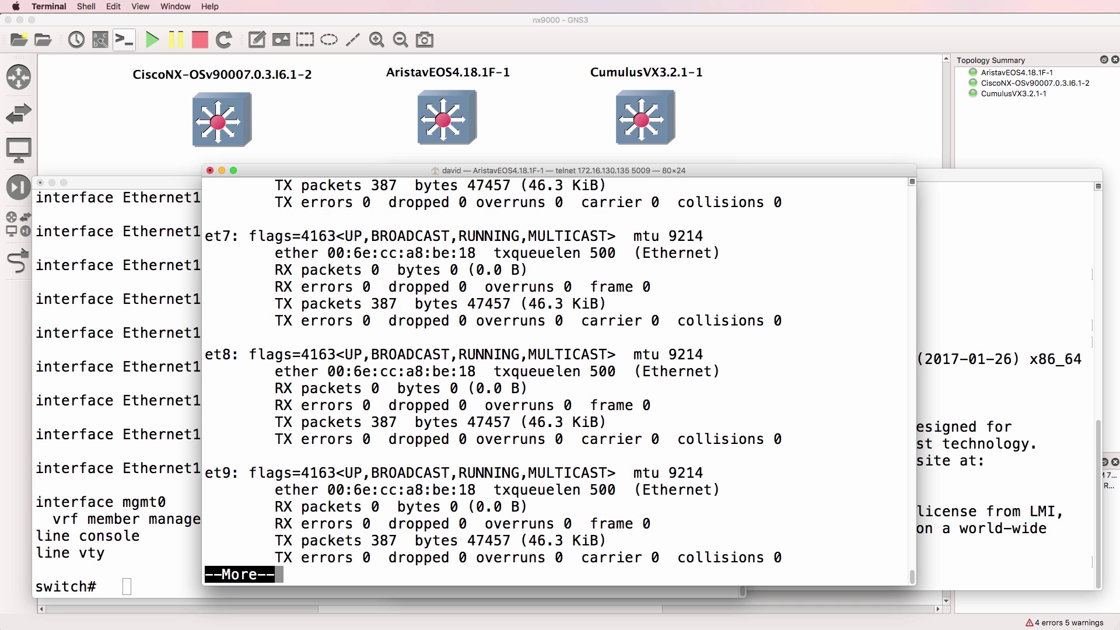
{"action": "type", "text": "q"}
{"action": "type", "text": "exit"}
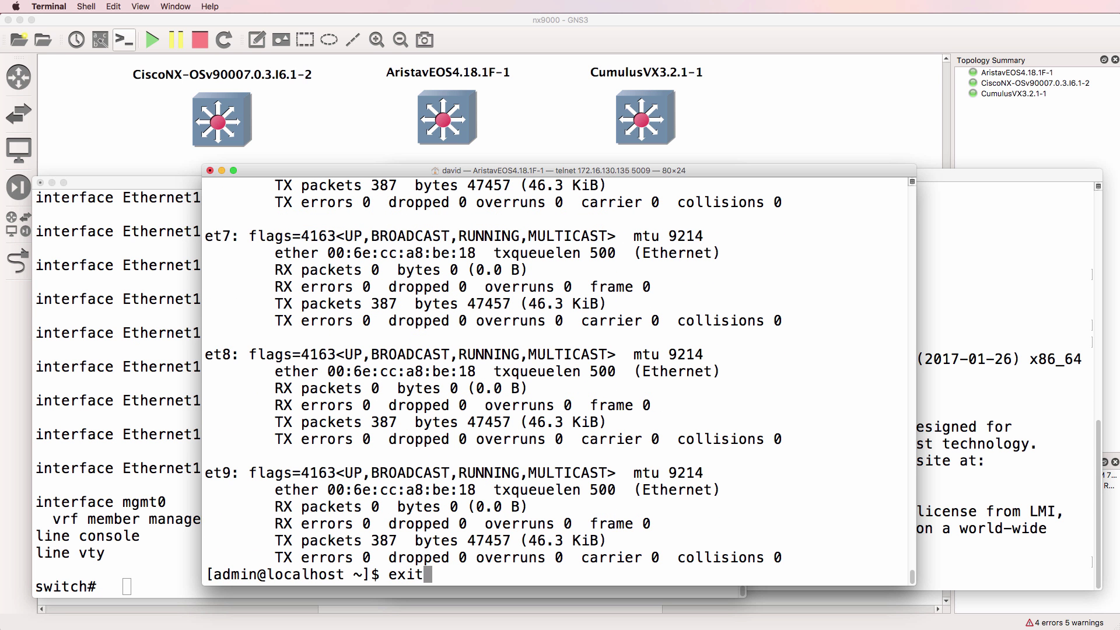
{"action": "key", "text": "Return"}
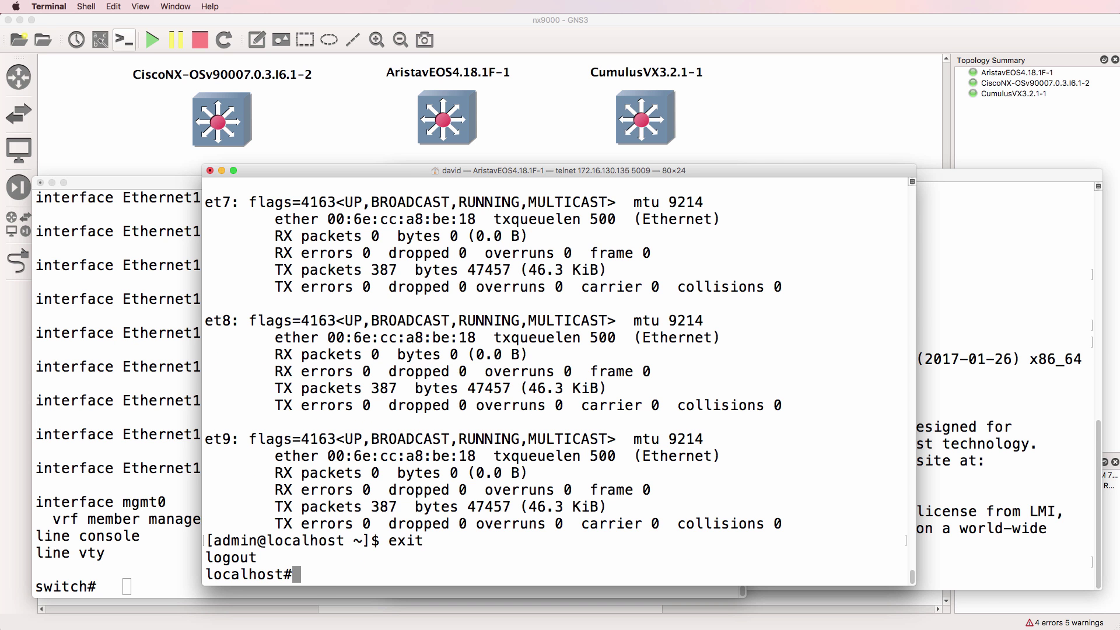
- In the Cumulus VX console, list network interfaces with ifconfig and confirm the /home/cumulus directory
{"action": "key", "text": "super+grave"}
{"action": "type", "text": "ifconfig"}
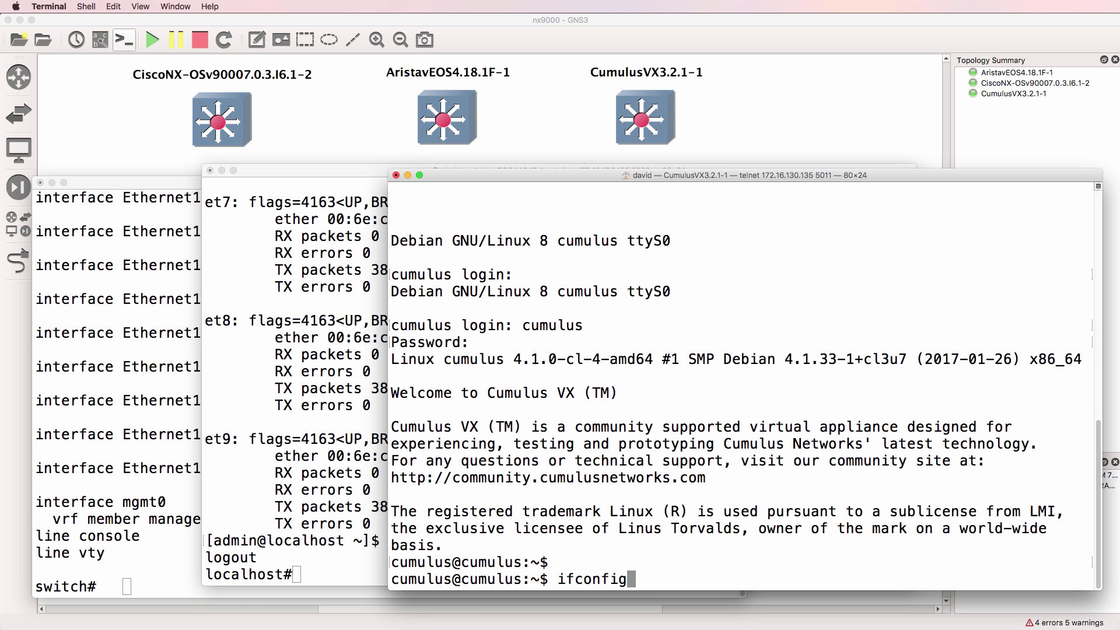
{"action": "key", "text": "Return"}
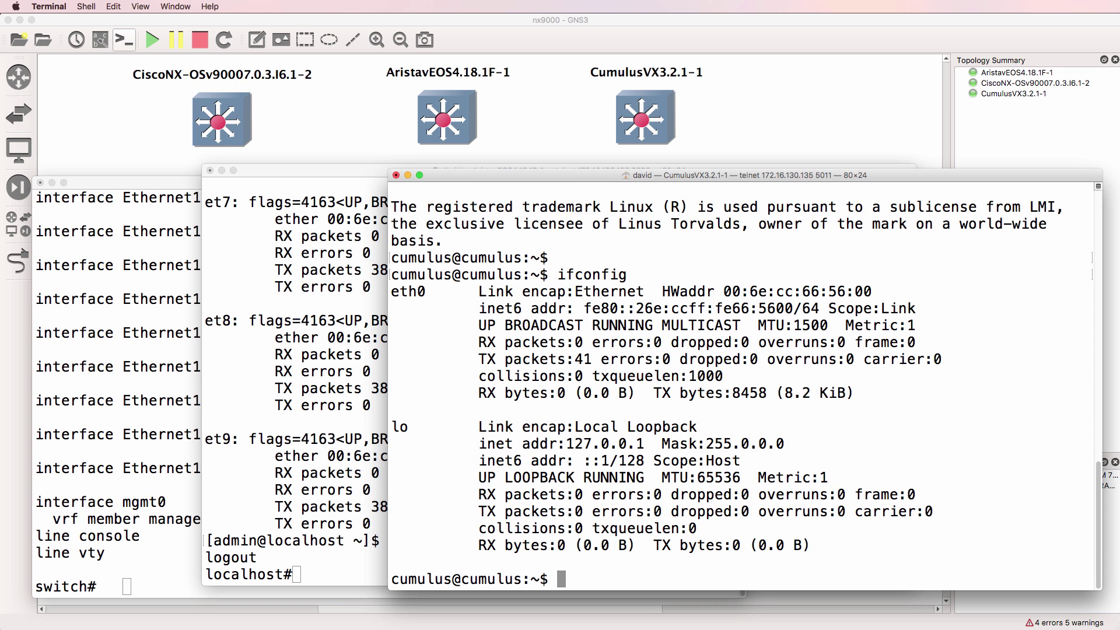
{"action": "type", "text": "pwd"}
{"action": "key", "text": "Return"}
- Launch Vim 7.4.576, quit it with :q, and clear the screen
{"action": "type", "text": "vi"}
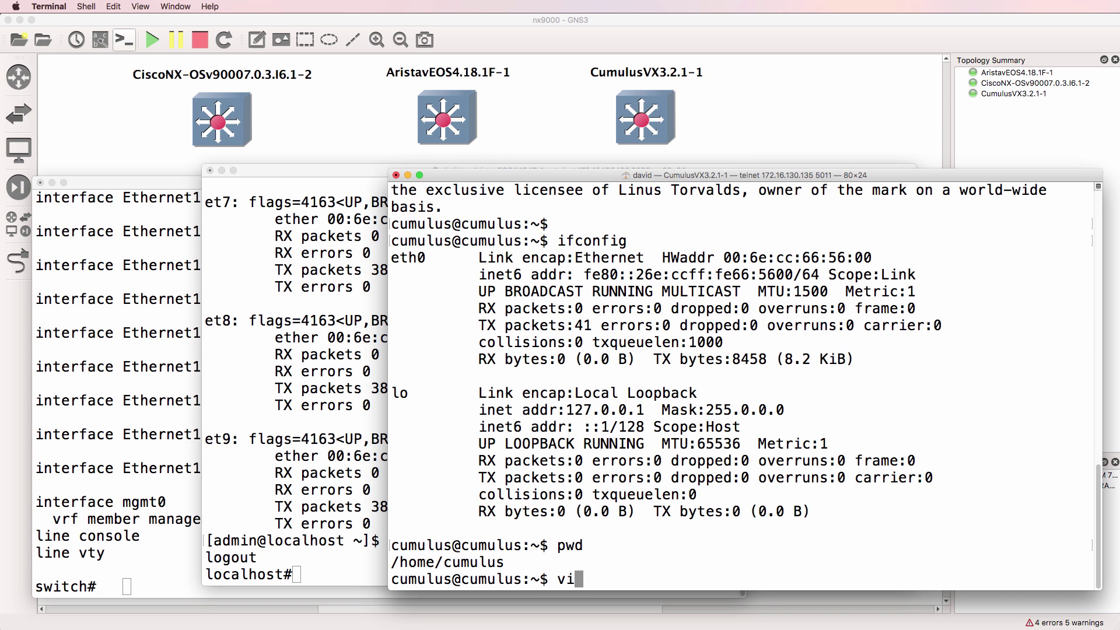
{"action": "key", "text": "Return"}
{"action": "type", "text": ":q"}
{"action": "key", "text": "Return"}
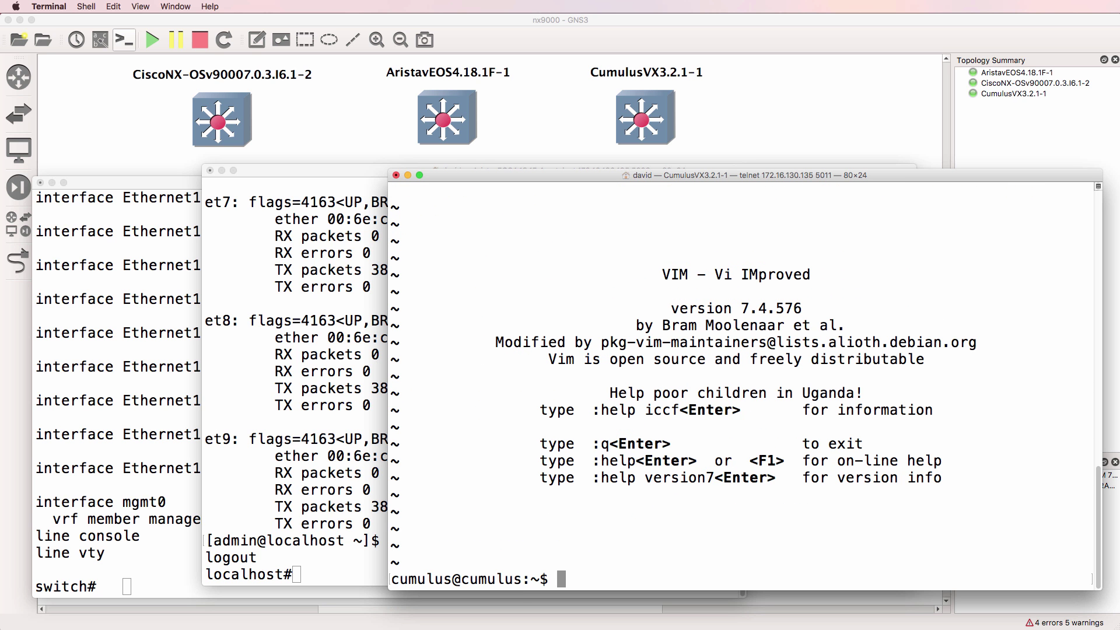
{"action": "type", "text": "clear"}
{"action": "key", "text": "Return"}
- List the eth0 and lo interfaces again with ifconfig, then show running processes with ps
{"action": "type", "text": "ifconfig"}
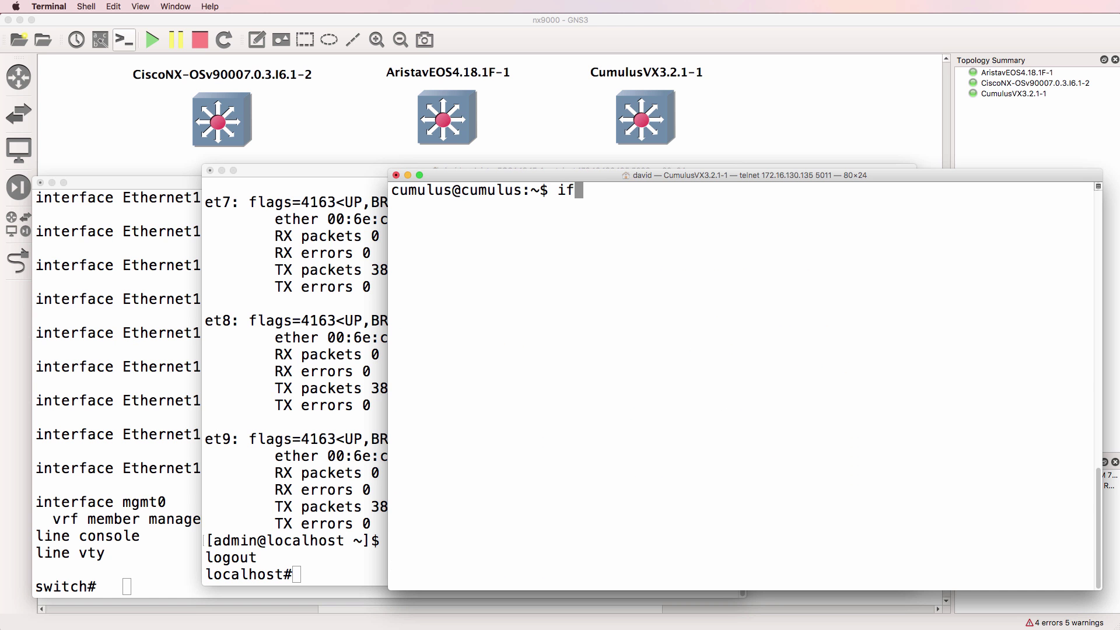
{"action": "key", "text": "Return"}
{"action": "type", "text": "ps"}
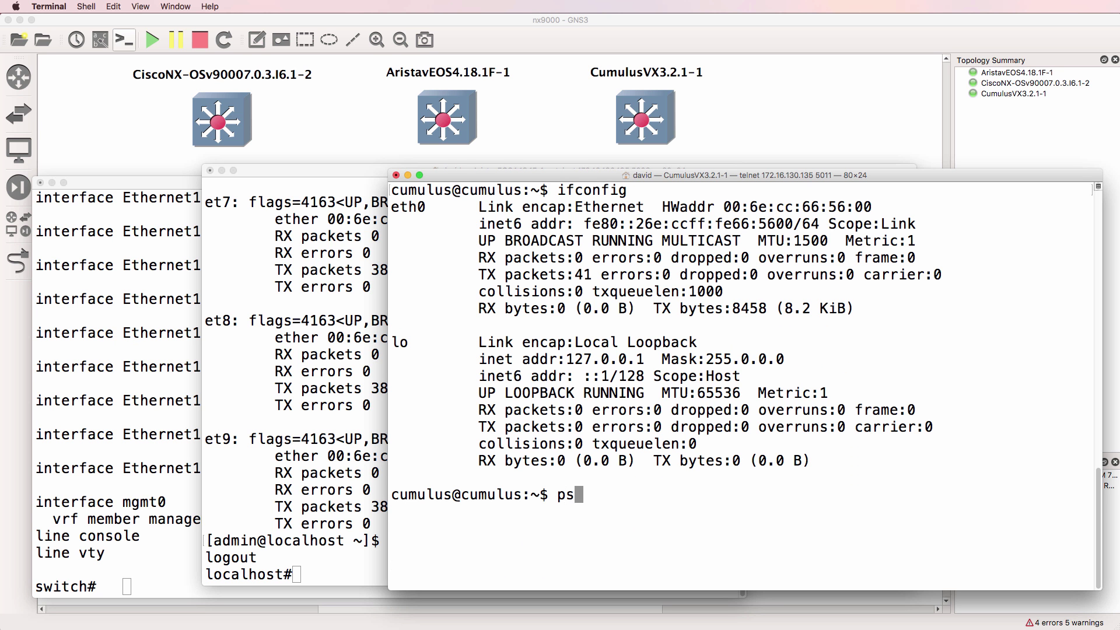
{"action": "key", "text": "Return"}
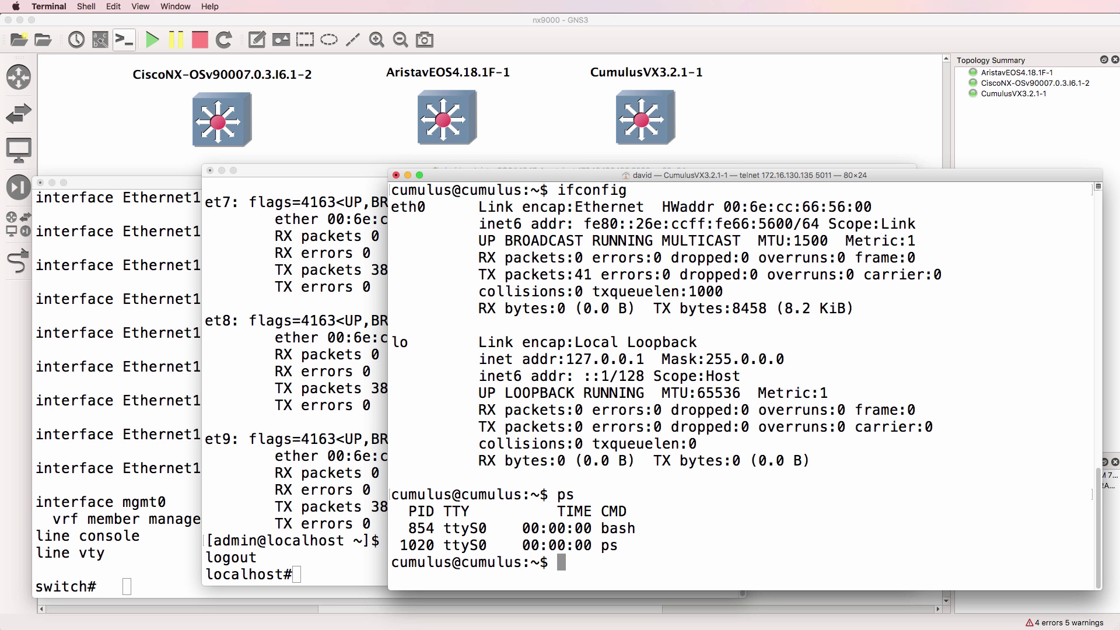